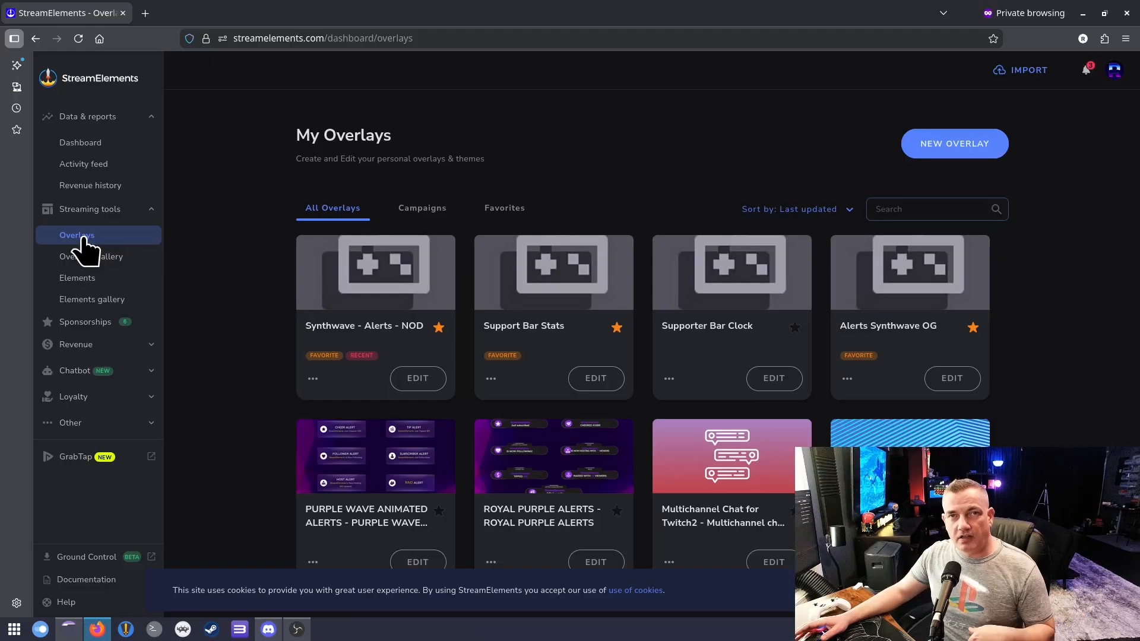
Create a new overlay at 1080p resolution and add a Store redemptions alert widget to it
left_click(946, 146)
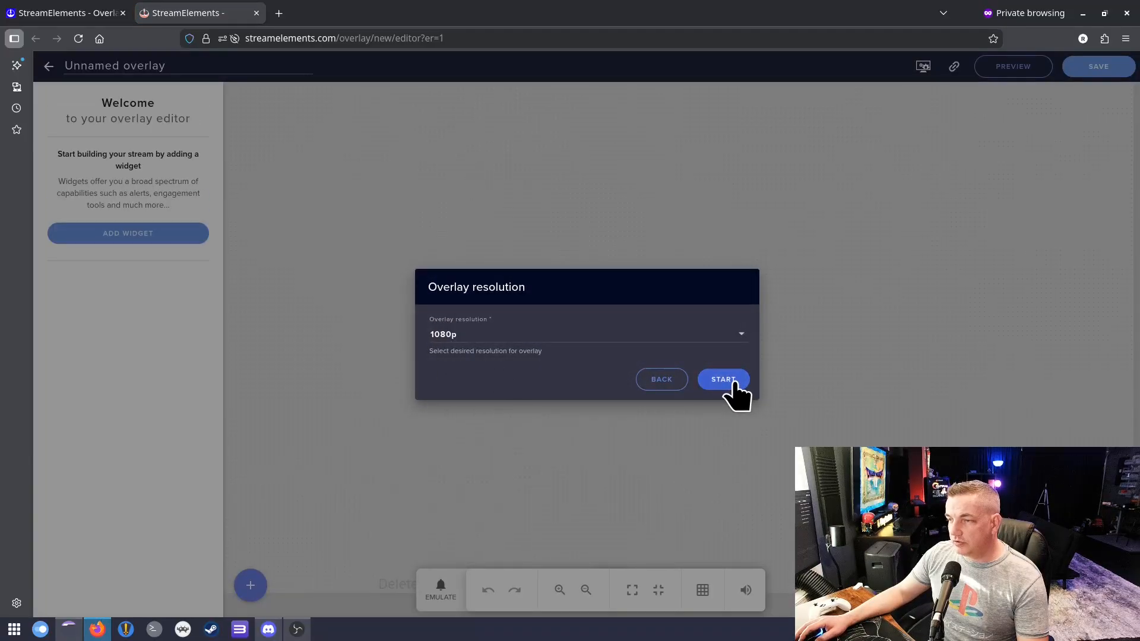
left_click(730, 383)
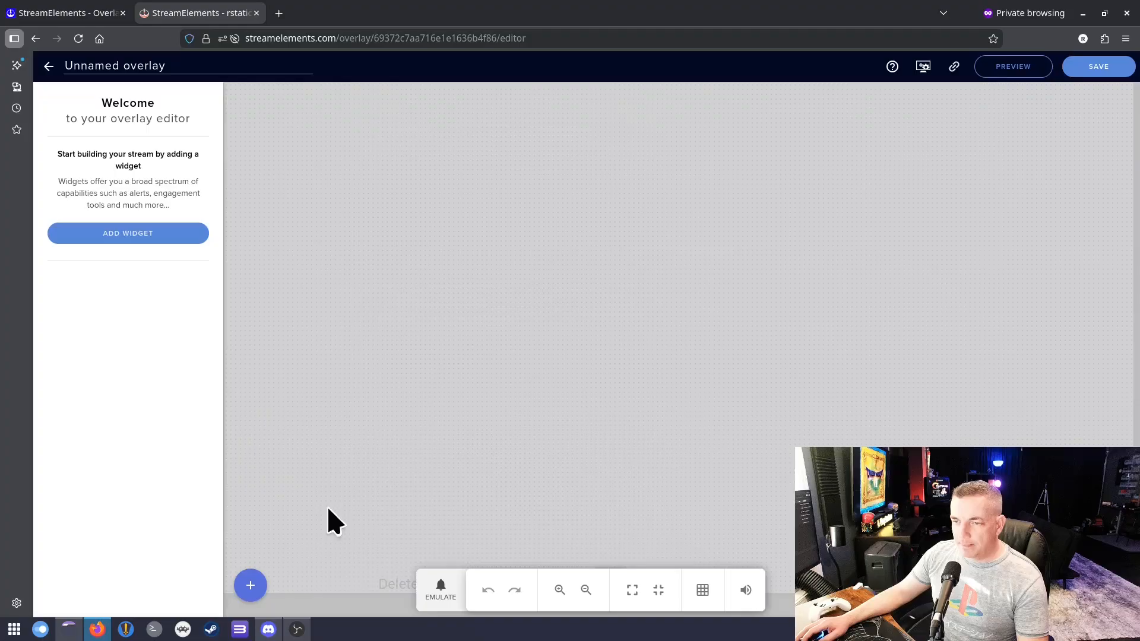
left_click(250, 587)
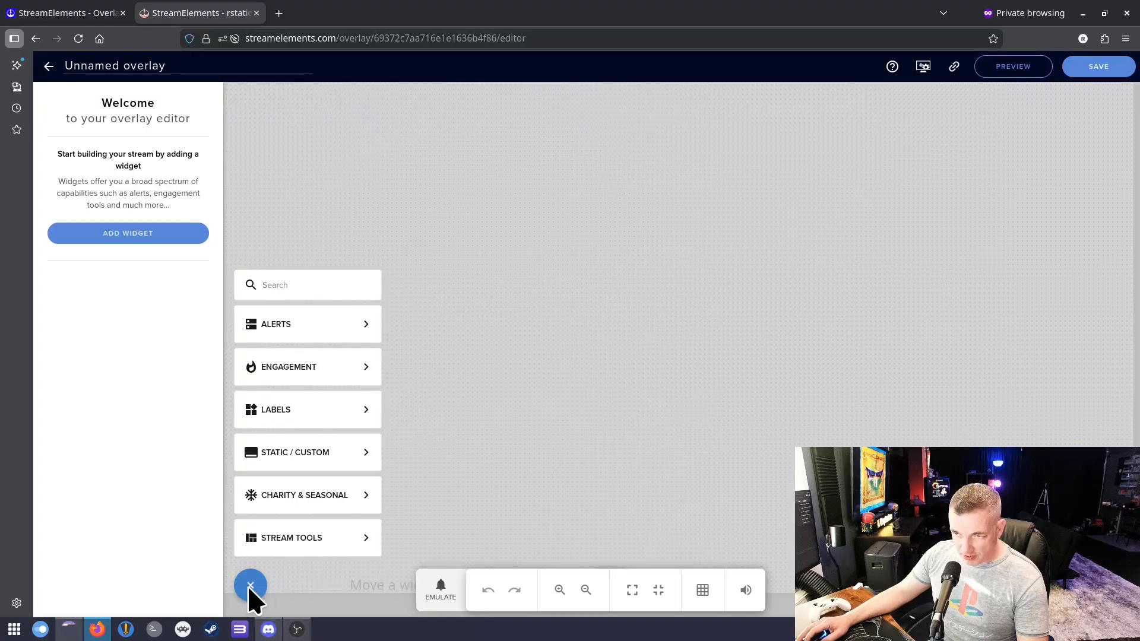
mouse_move(314, 323)
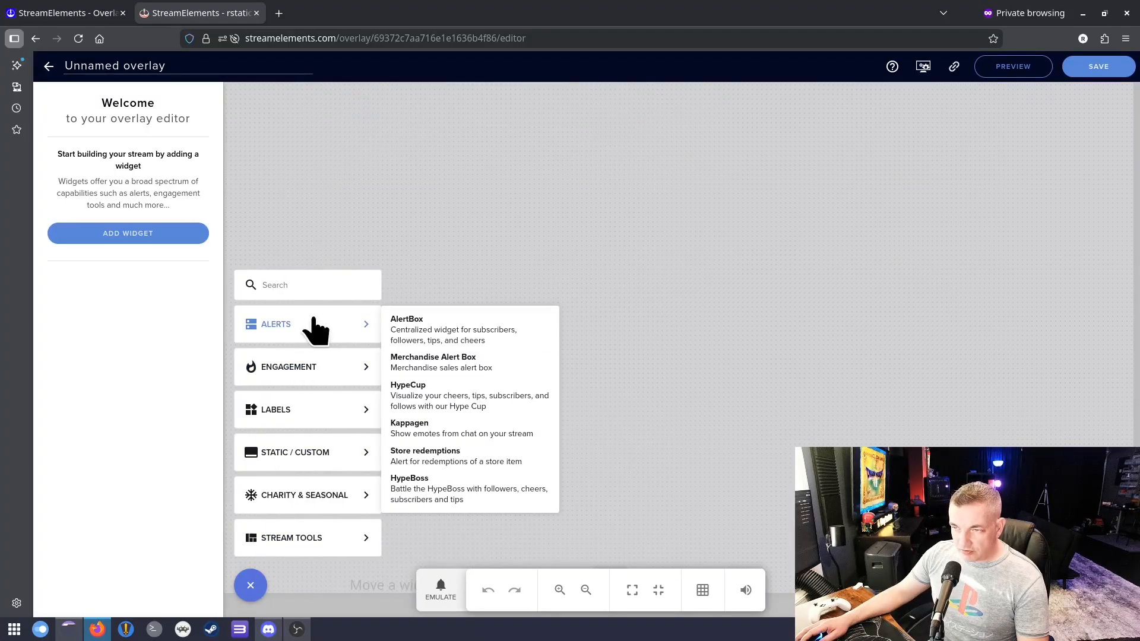
left_click(446, 455)
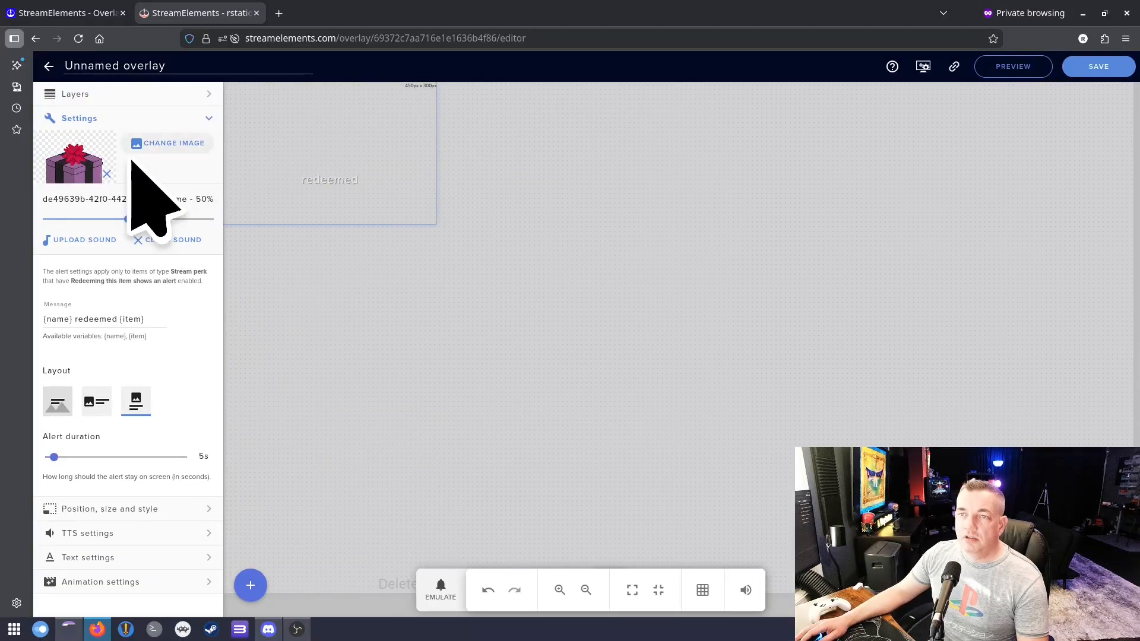
Remove the redemption alert's image and save the overlay as Soundboard
left_click(108, 178)
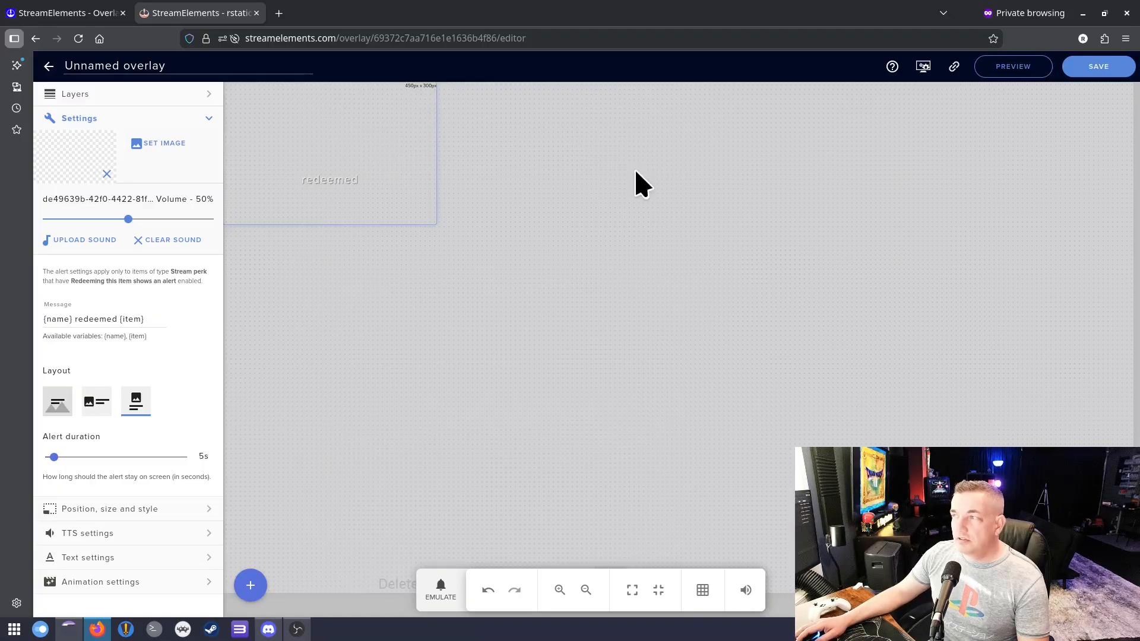
left_click(1090, 67)
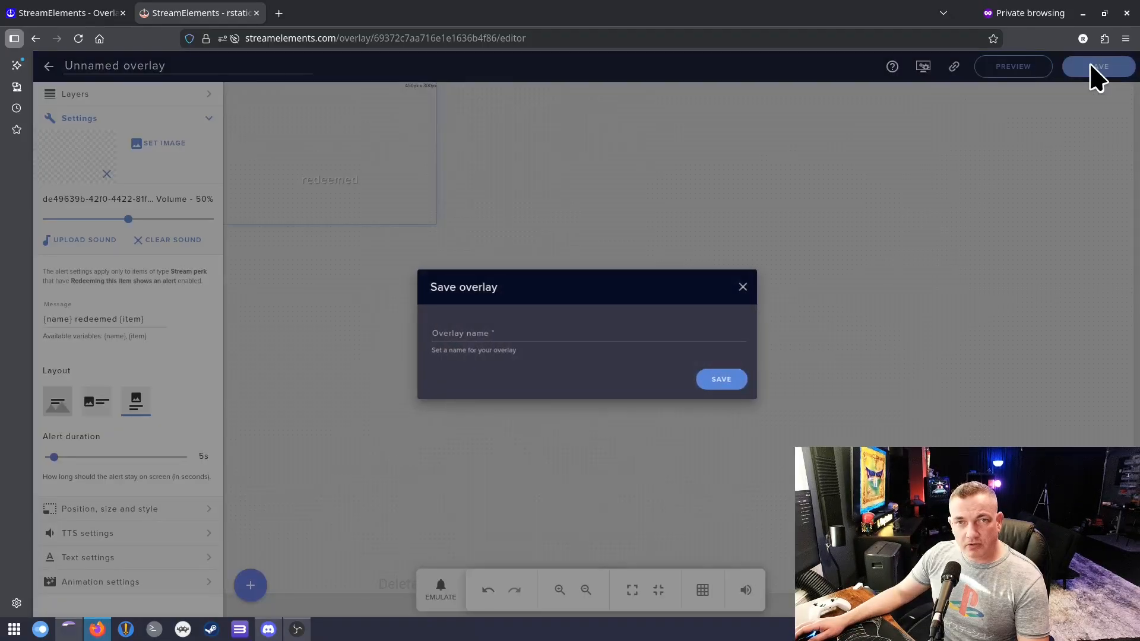
left_click(512, 341)
type("Soundboard")
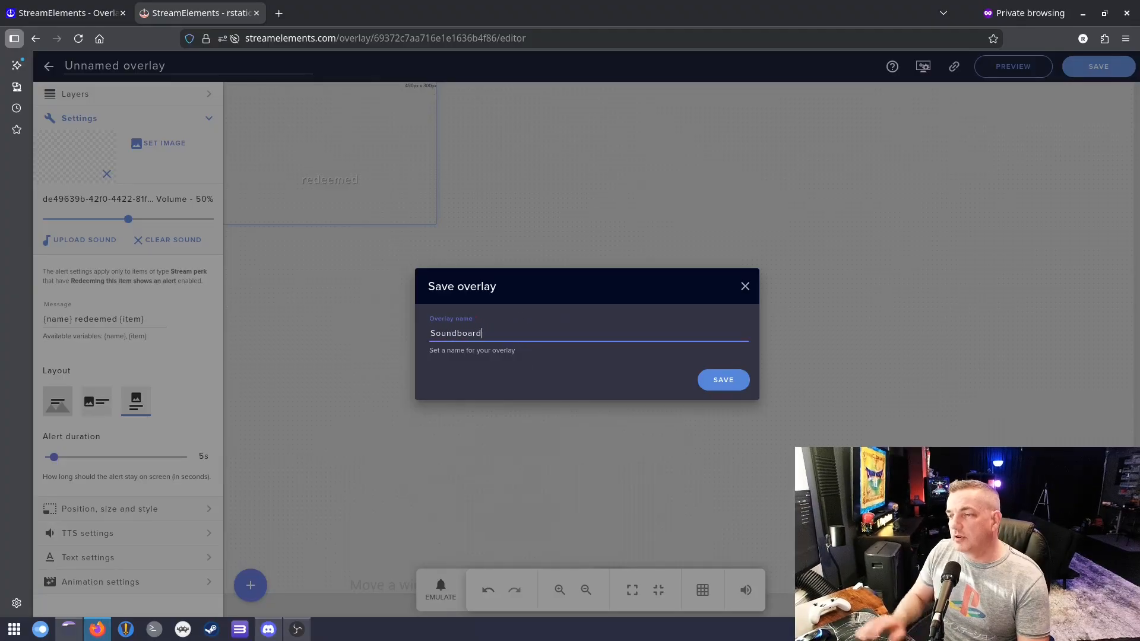
left_click(723, 380)
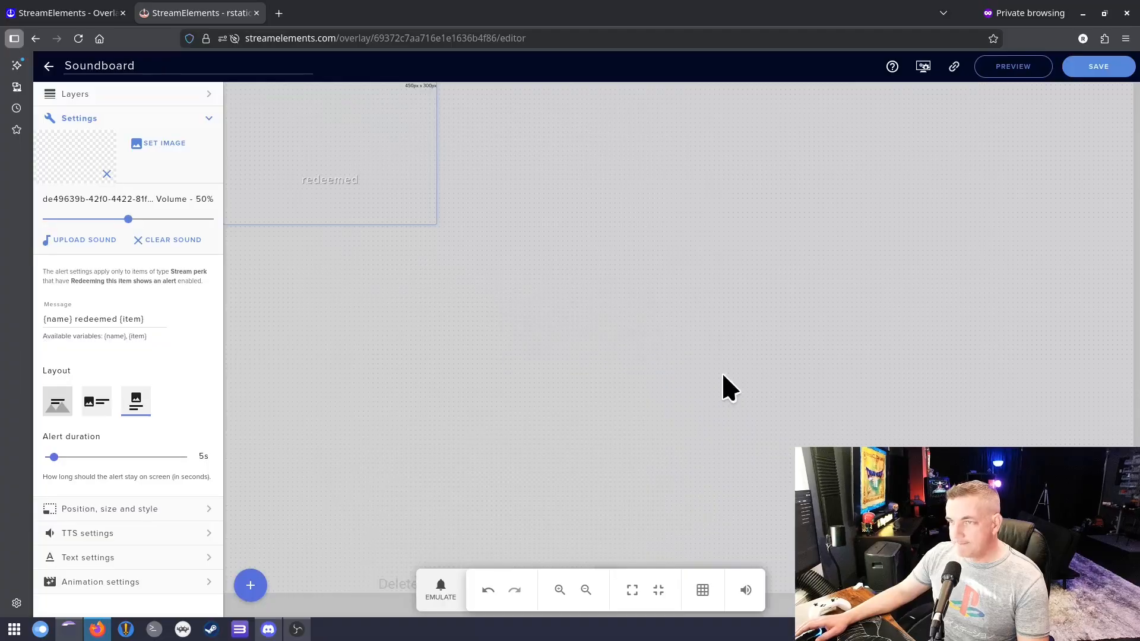
Leave the overlay editor, go to the Loyalty stream store and start a new item of the Sound effects type
left_click(49, 65)
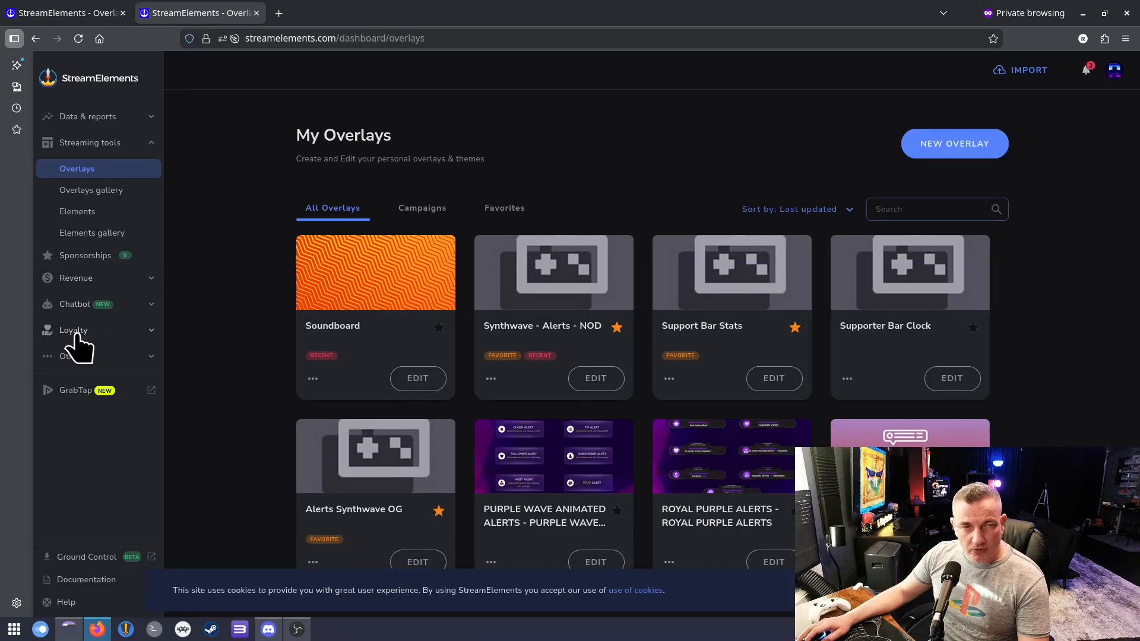
left_click(109, 330)
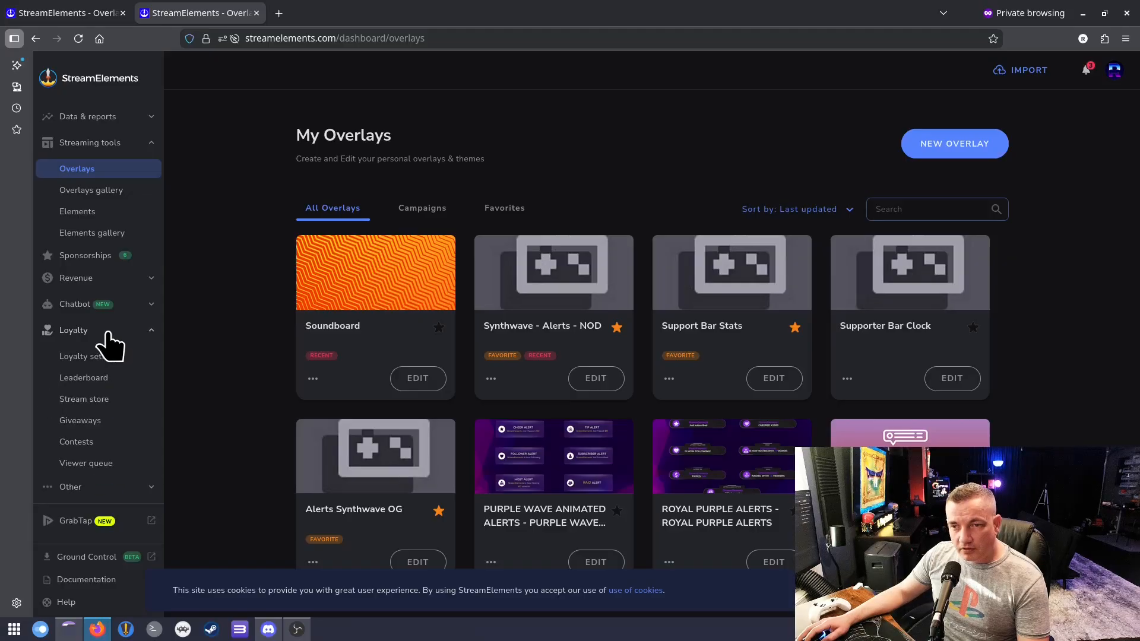
left_click(105, 403)
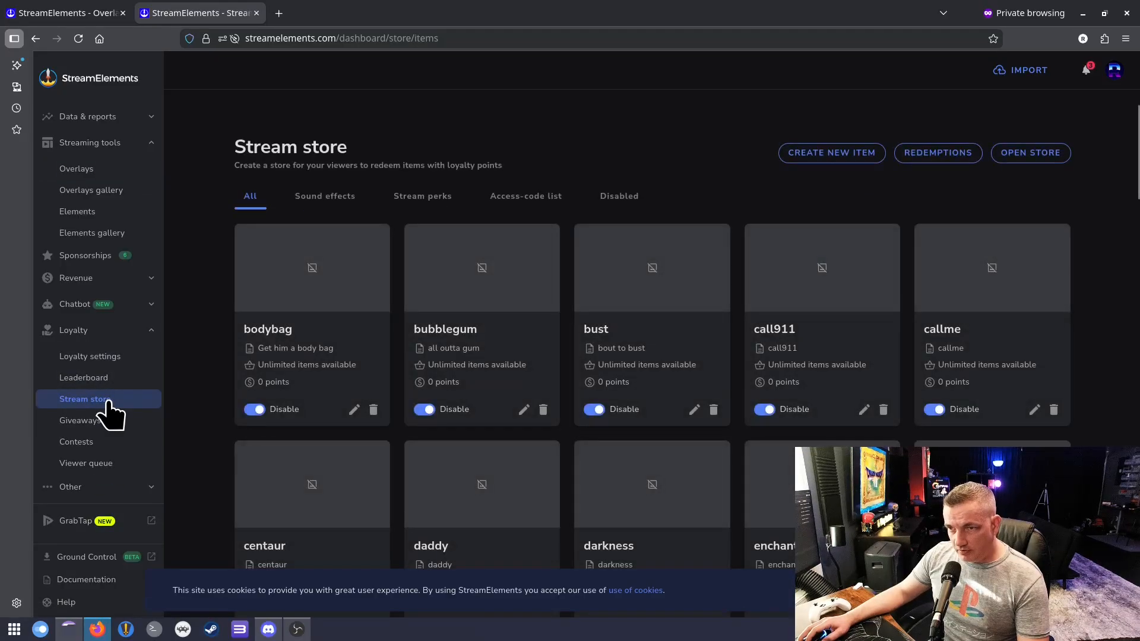
left_click(855, 168)
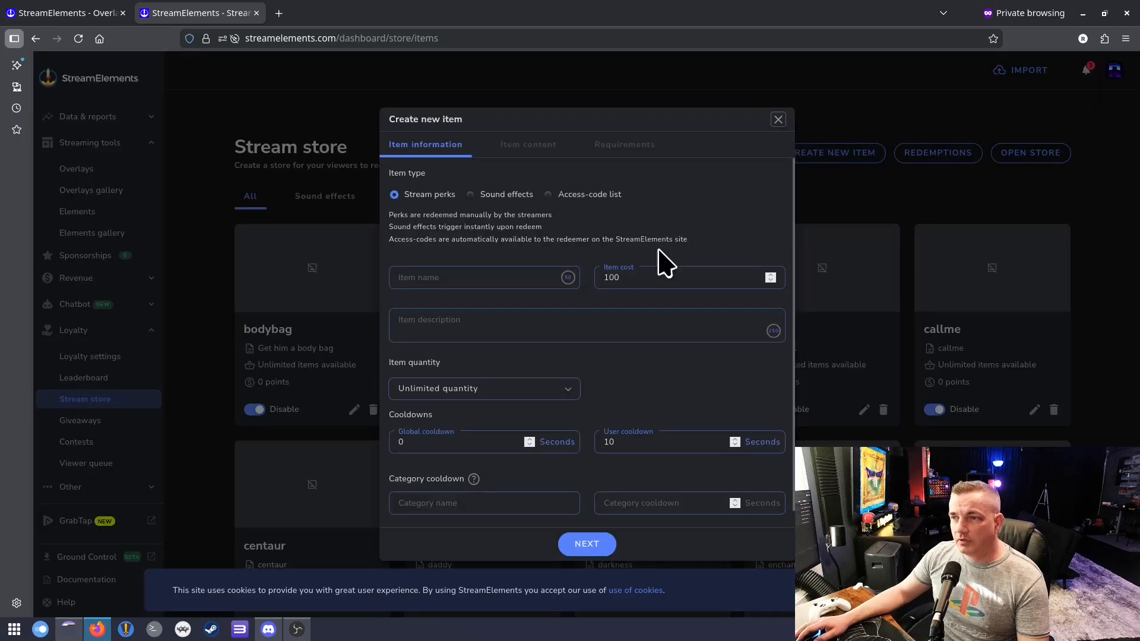
left_click(469, 195)
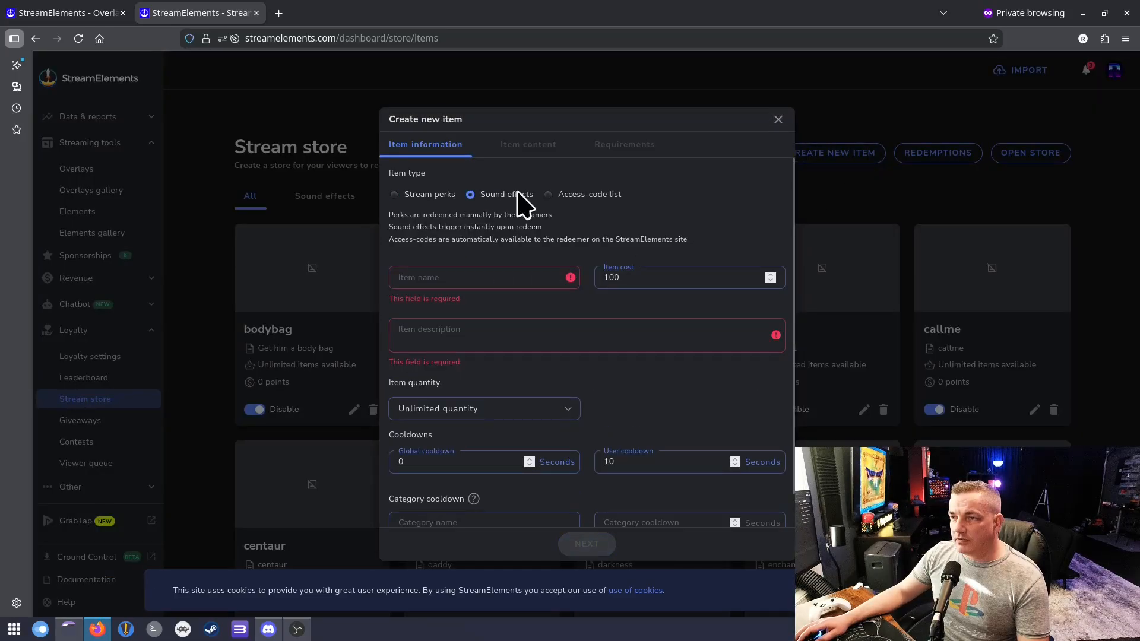
Name the item woo, set its cost to 0 and describe it as "woo sound effect"
left_click(435, 277)
type("woo")
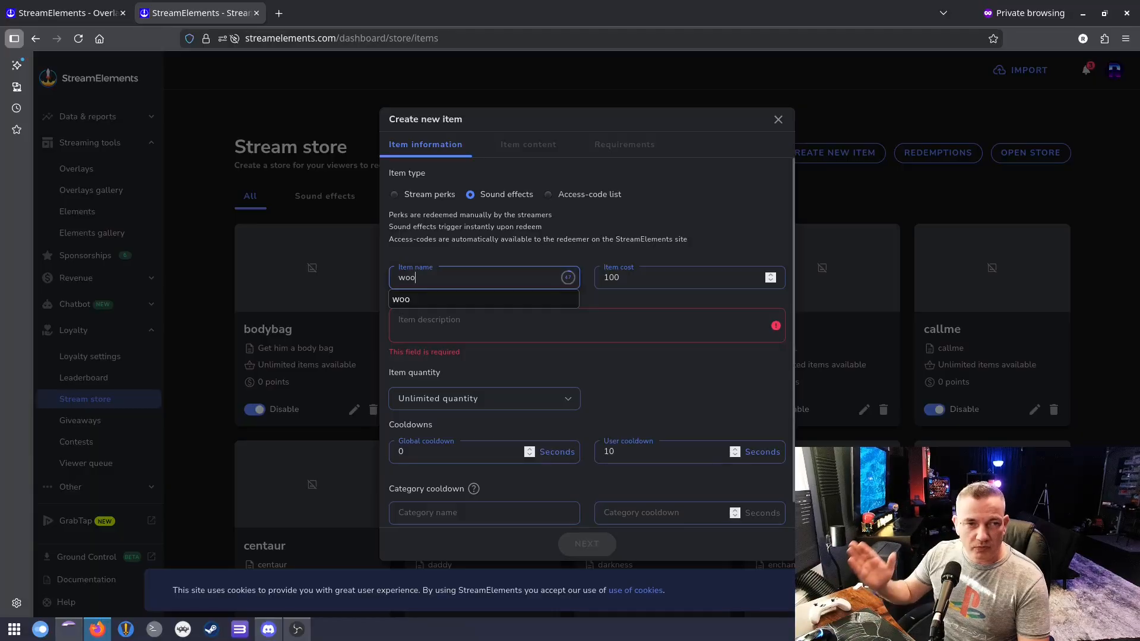
left_click(651, 277)
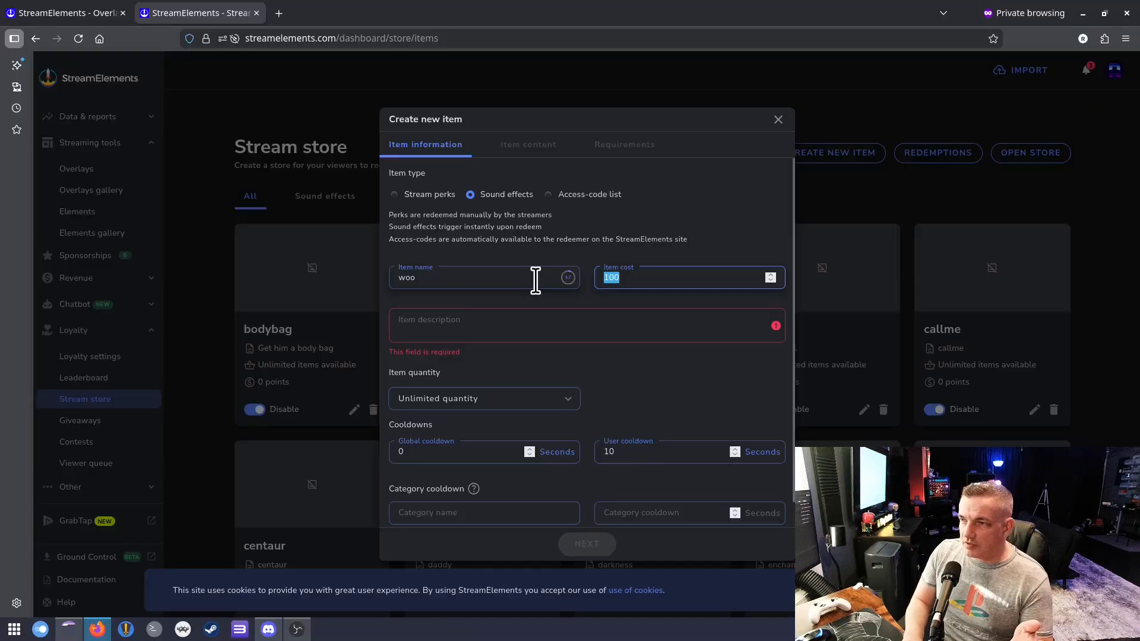
type("0")
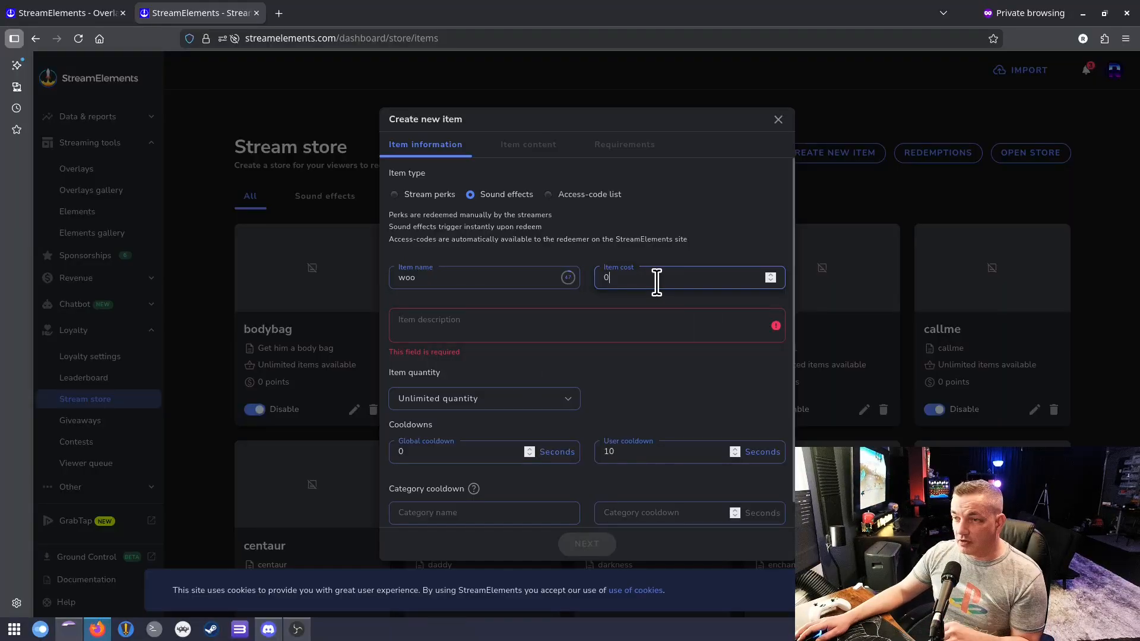
left_click(469, 332)
type("woo sound effect")
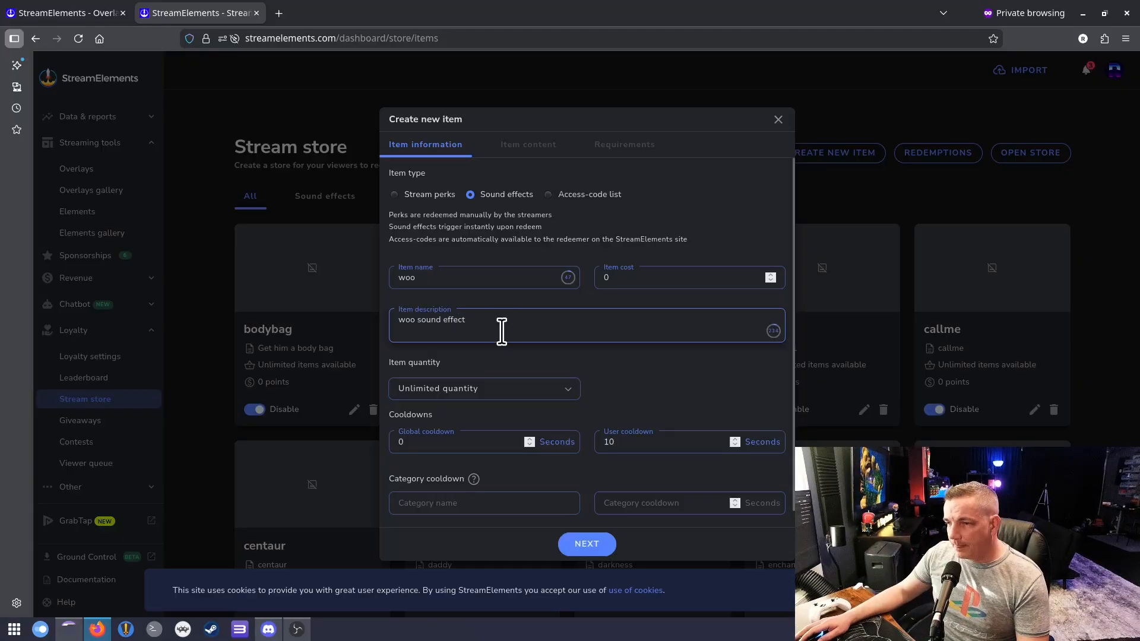
Keep the item quantity unlimited, set the user cooldown to 0 seconds and continue to the item content
left_click(462, 389)
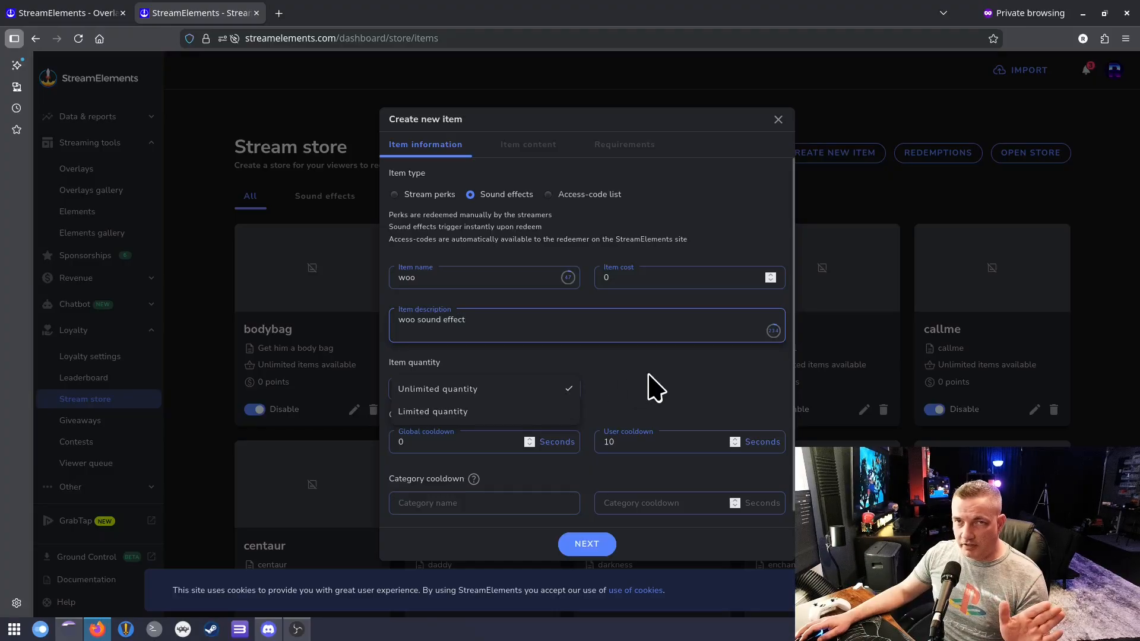
left_click(449, 445)
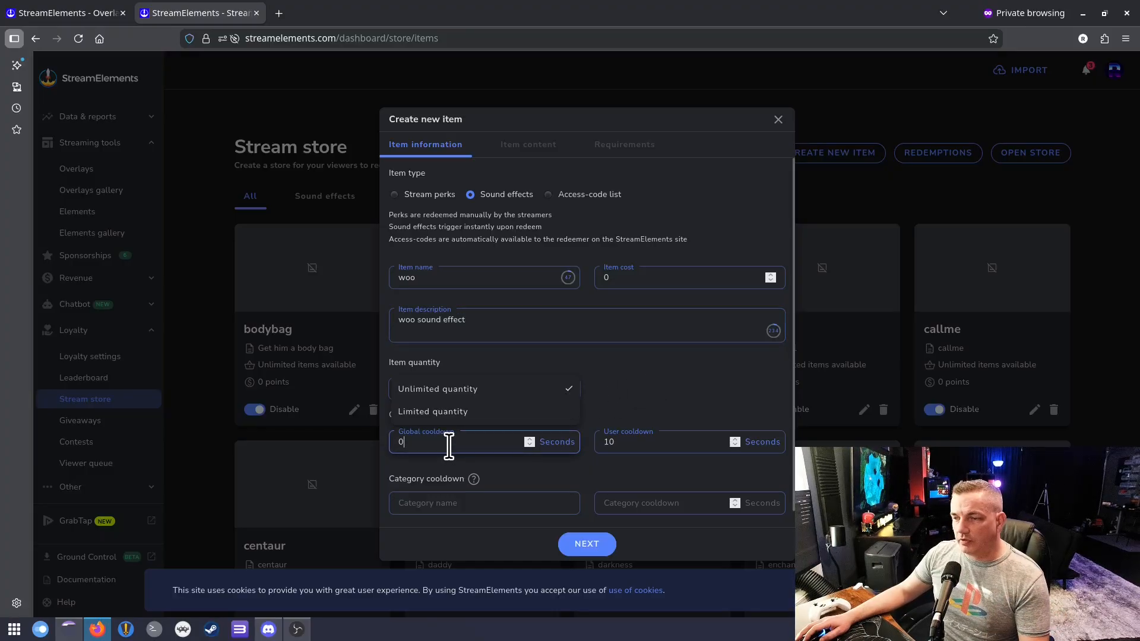
double_click(647, 444)
type("0")
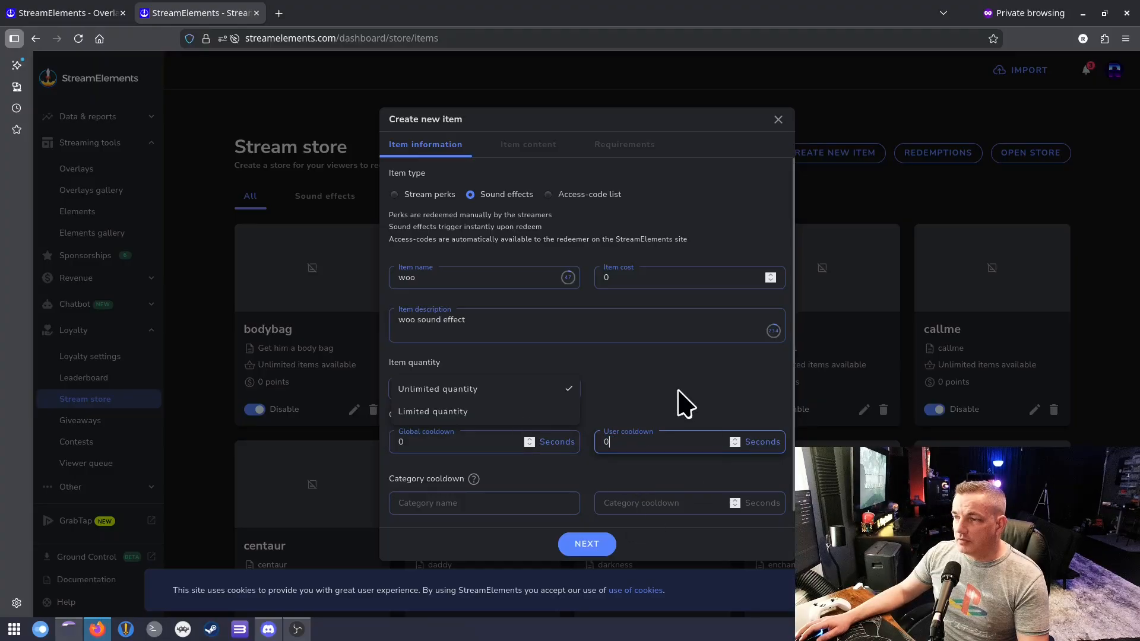
left_click(585, 549)
Upload woo.mp3 from the soundboard clips folder as a new sound asset for the item
mouse_move(419, 318)
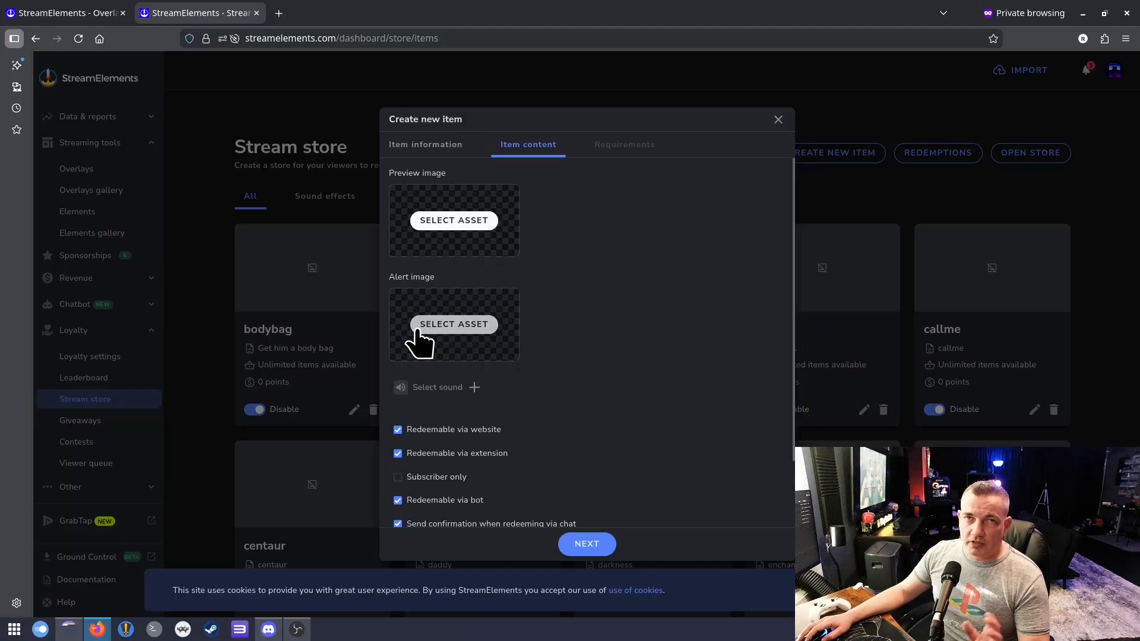
left_click(427, 391)
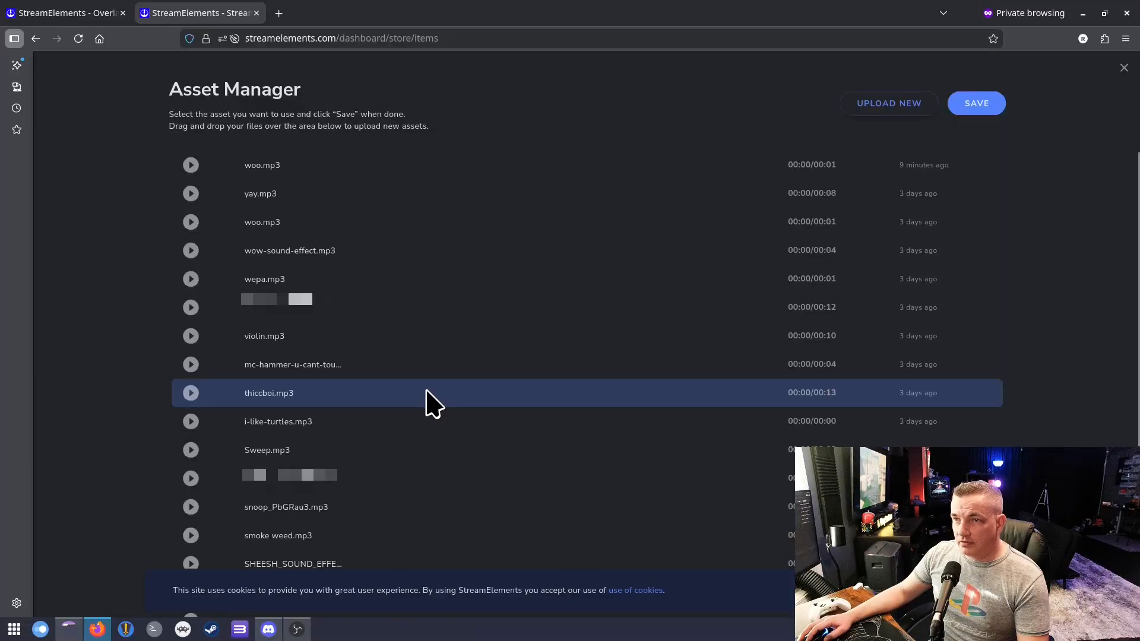
left_click(869, 108)
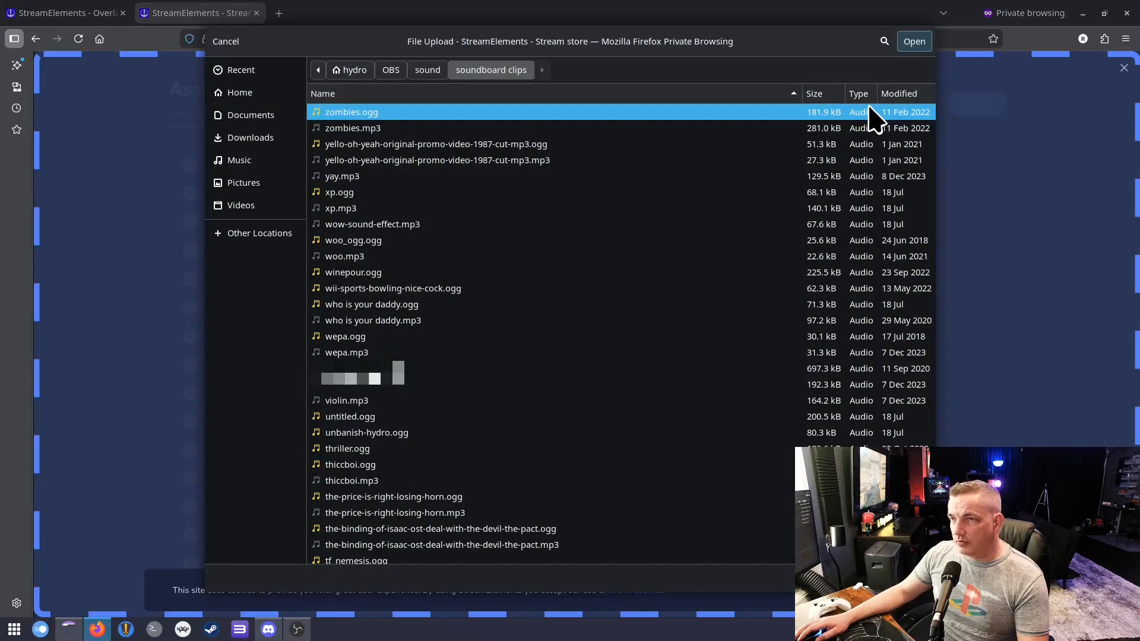
left_click(358, 260)
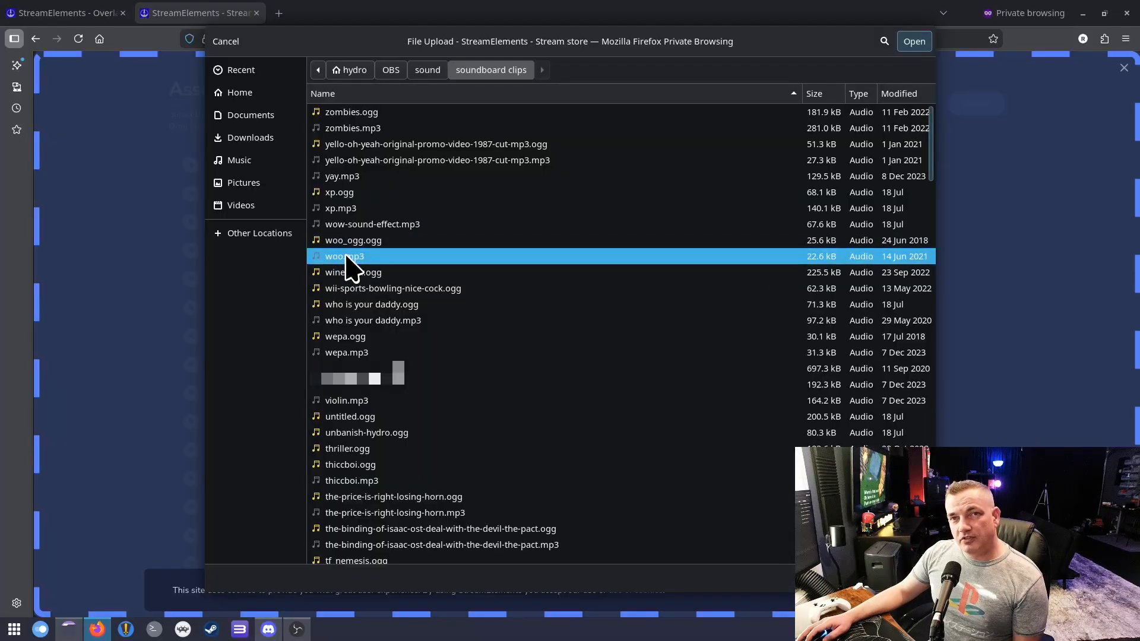
left_click(912, 45)
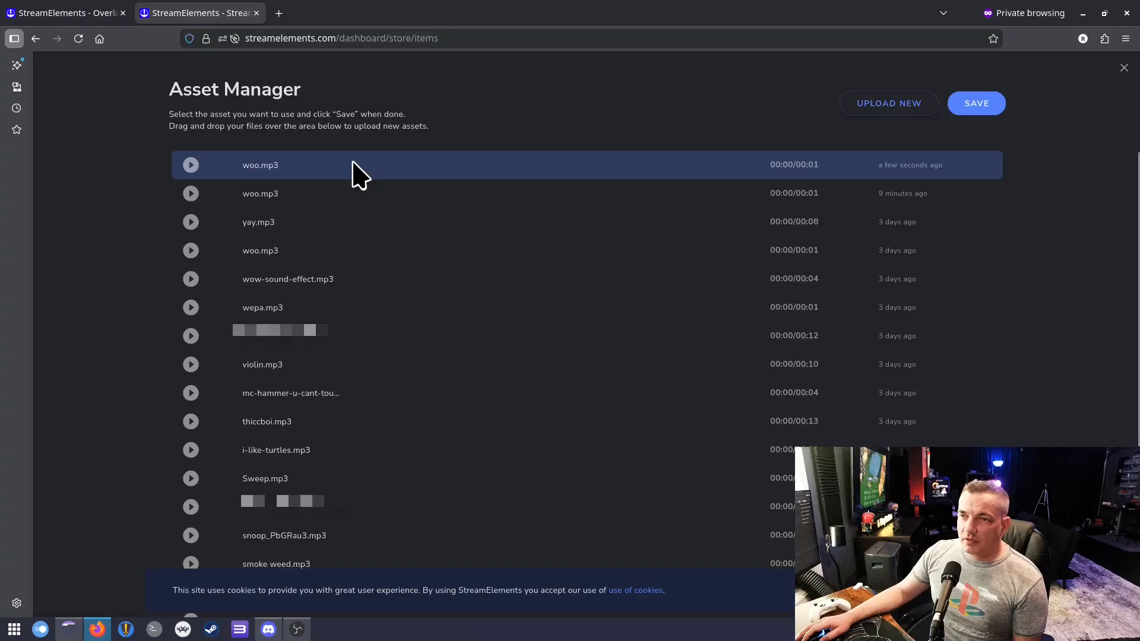
left_click(354, 169)
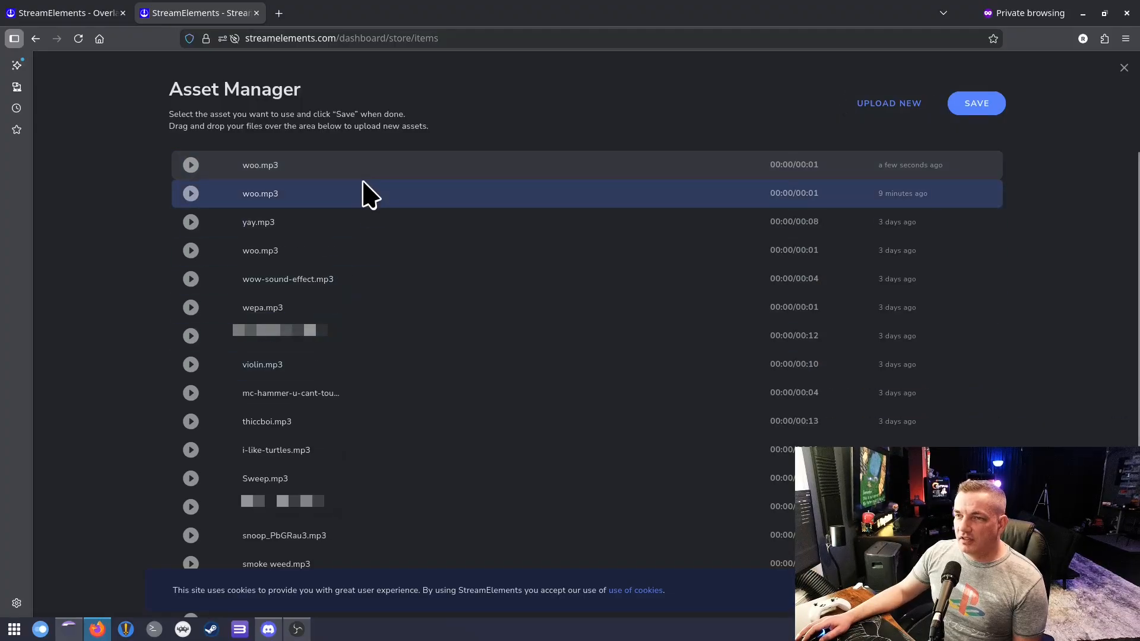
left_click(409, 193)
left_click(418, 221)
left_click(416, 251)
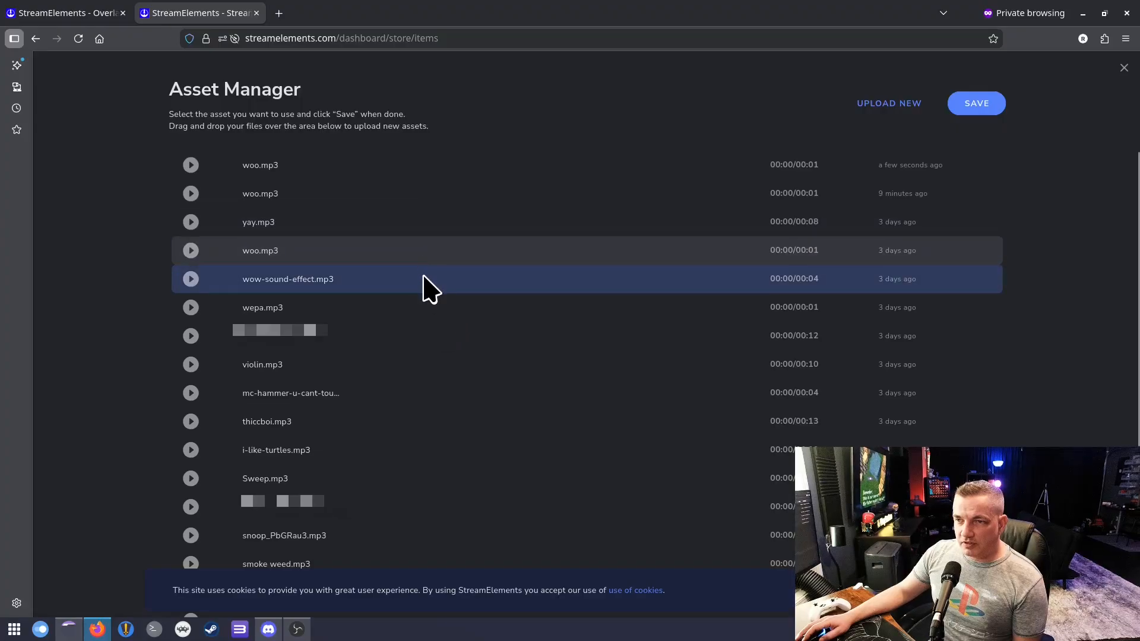
left_click(413, 308)
left_click(341, 339)
left_click(336, 366)
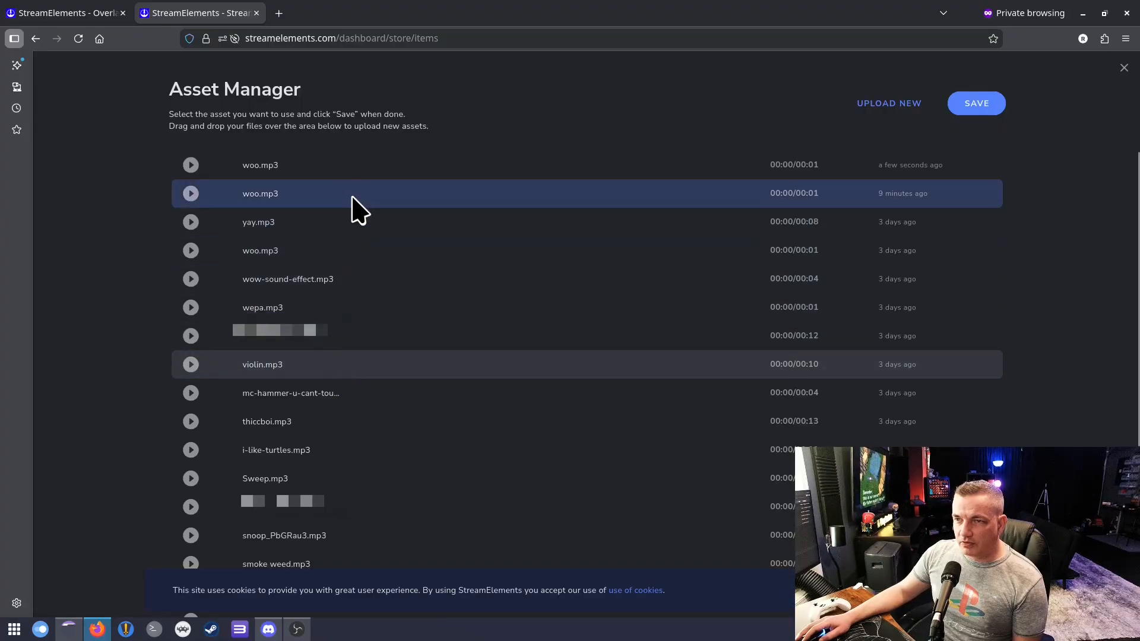
Assign the newly uploaded woo.mp3 as the item's sound
double_click(355, 161)
left_click(974, 106)
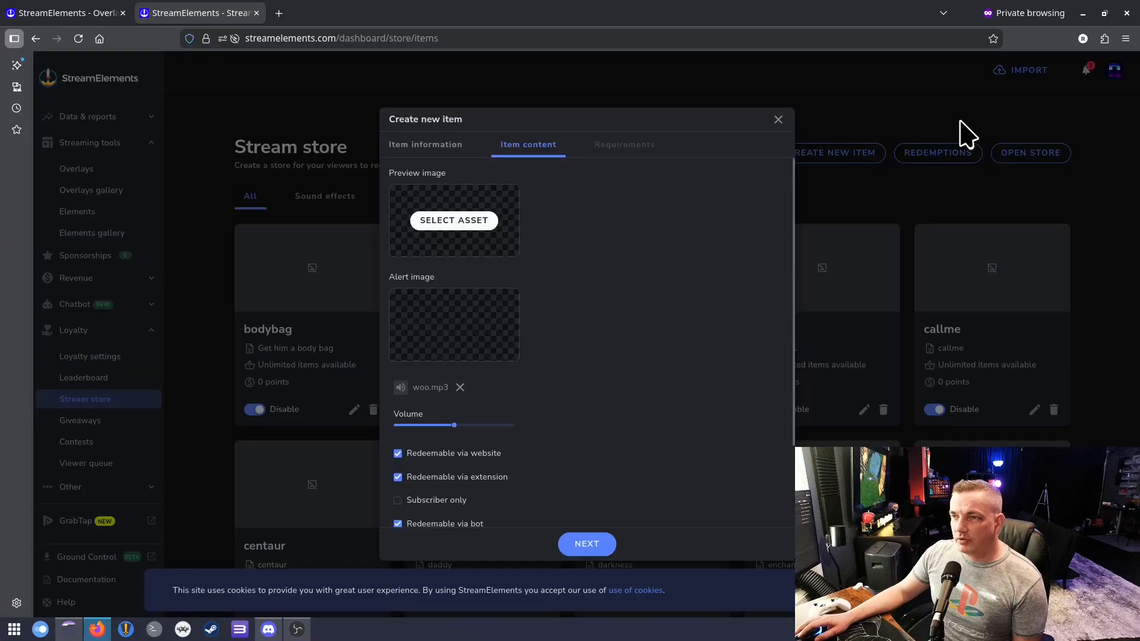
Turn off the confirmation sent when redeeming via chat and submit the item without additional requirements
scroll(651, 376, "down", 2)
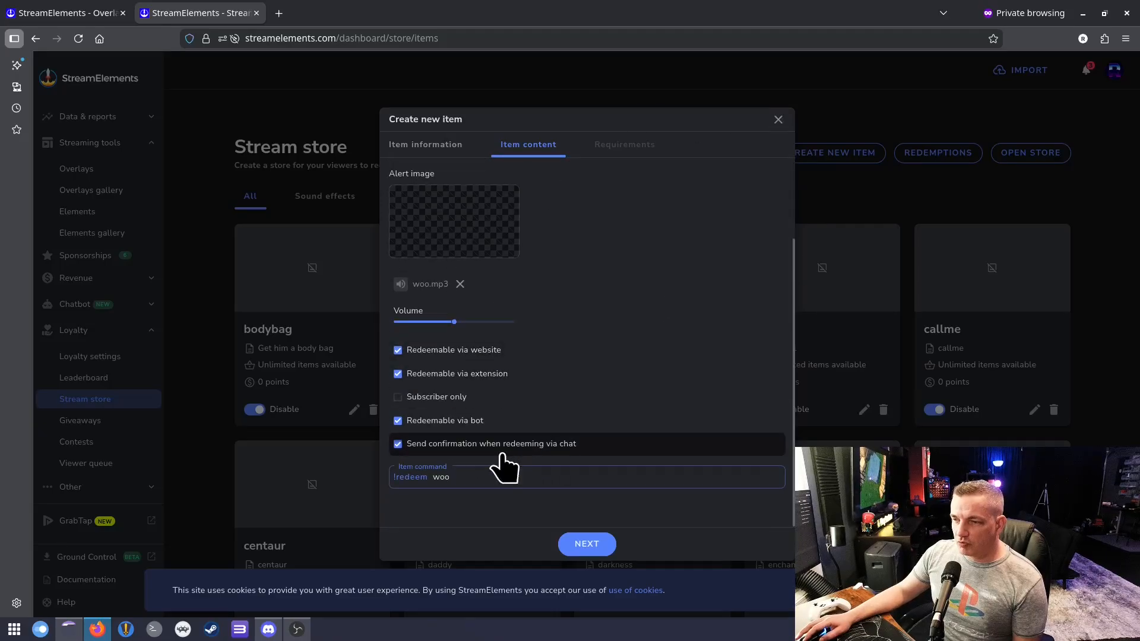
left_click(398, 445)
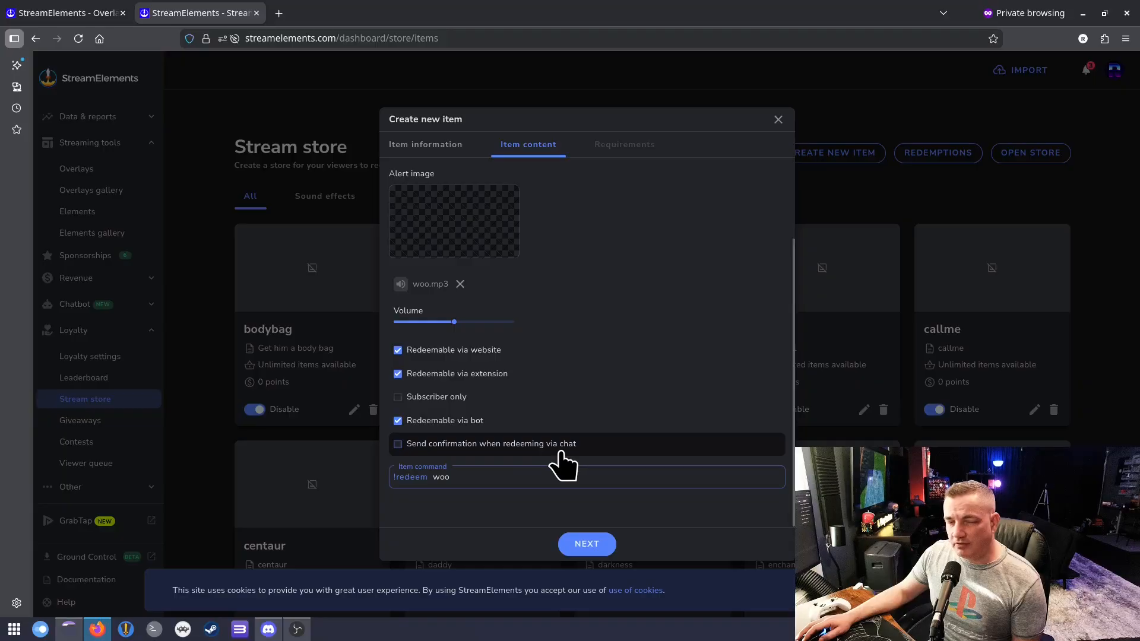
left_click(397, 444)
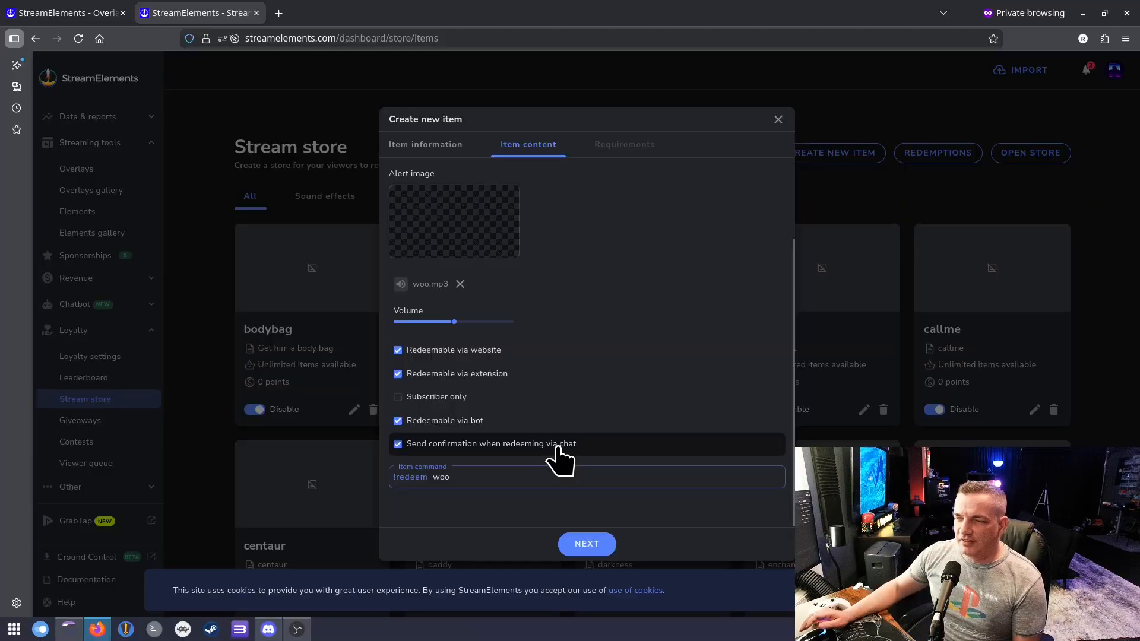
left_click(399, 444)
left_click(581, 543)
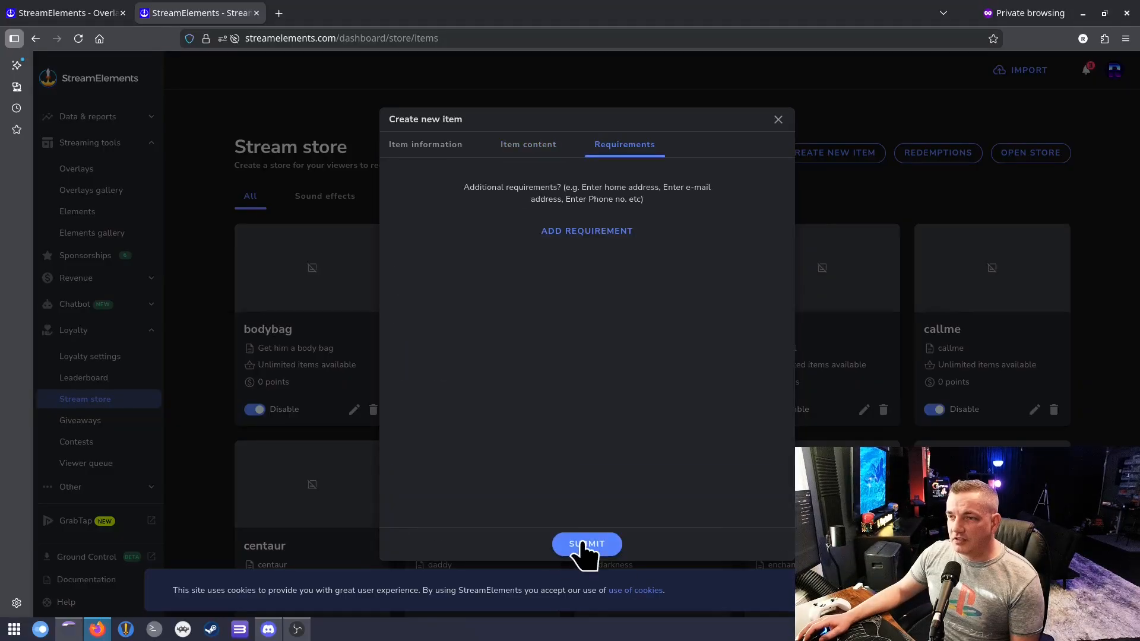
left_click(584, 546)
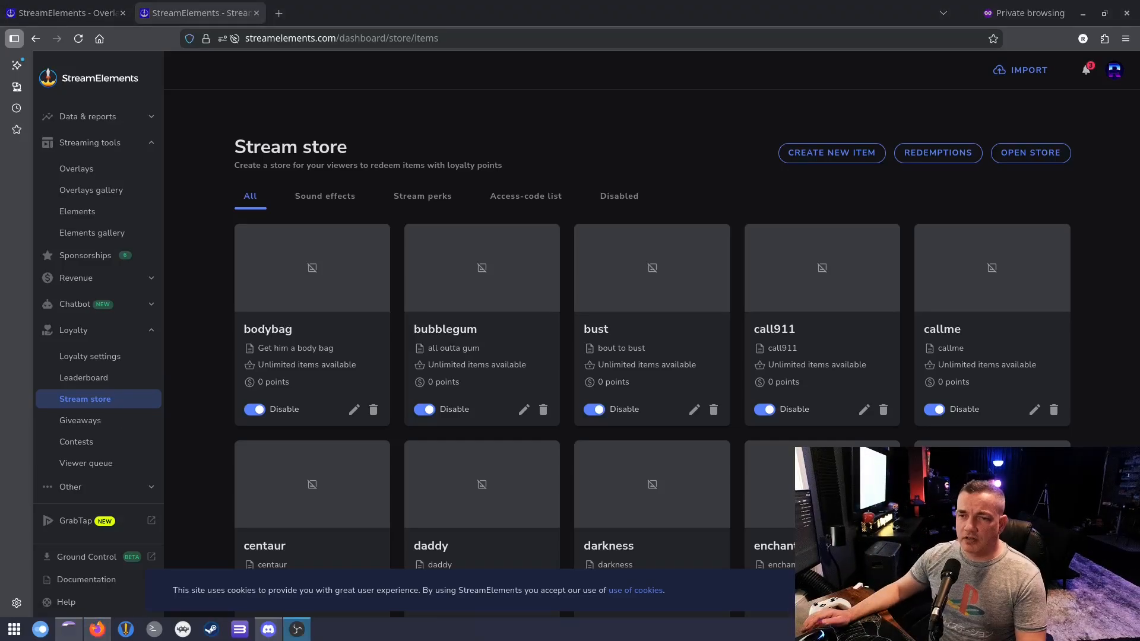
Start a new custom chat command for the chatbot and name it woo
left_click(71, 303)
left_click(94, 332)
left_click(430, 203)
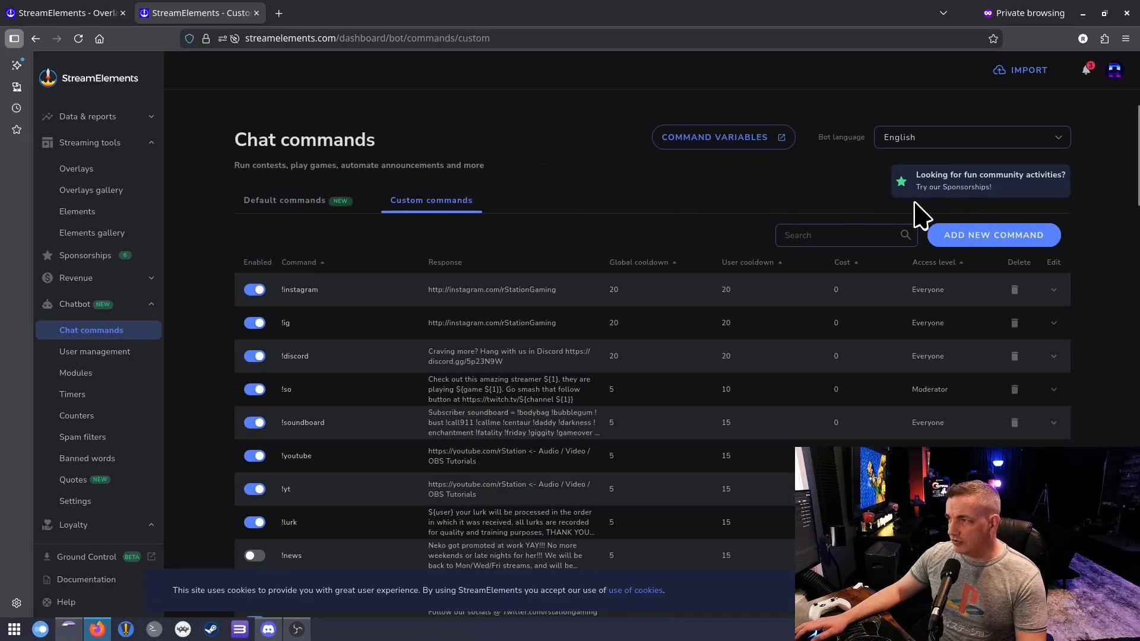
left_click(995, 240)
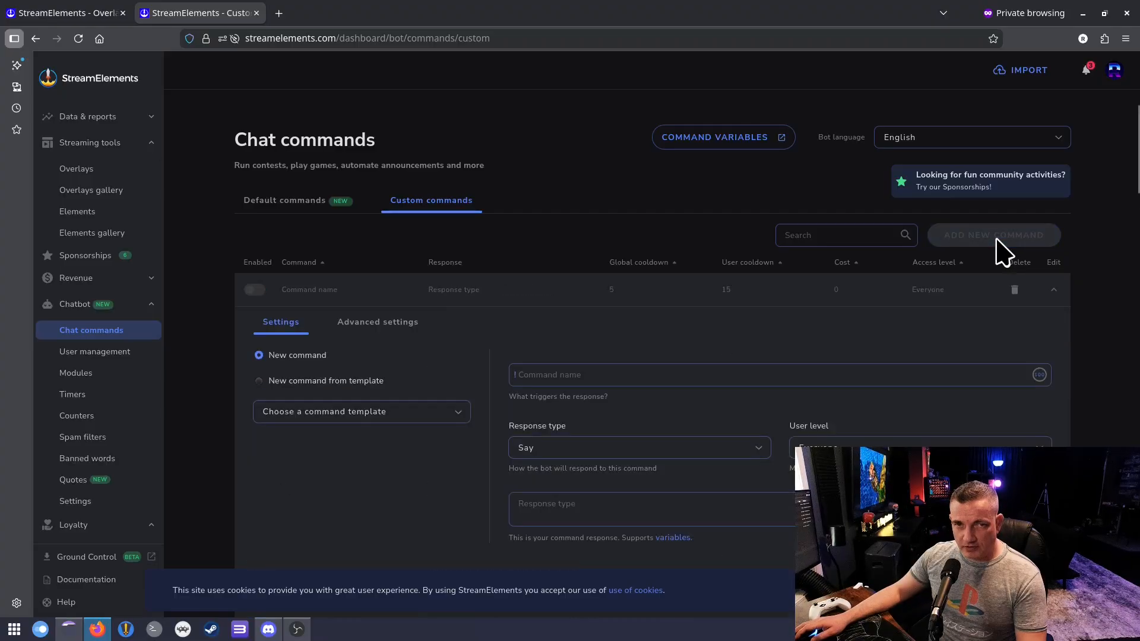
scroll(530, 250, "down", 3)
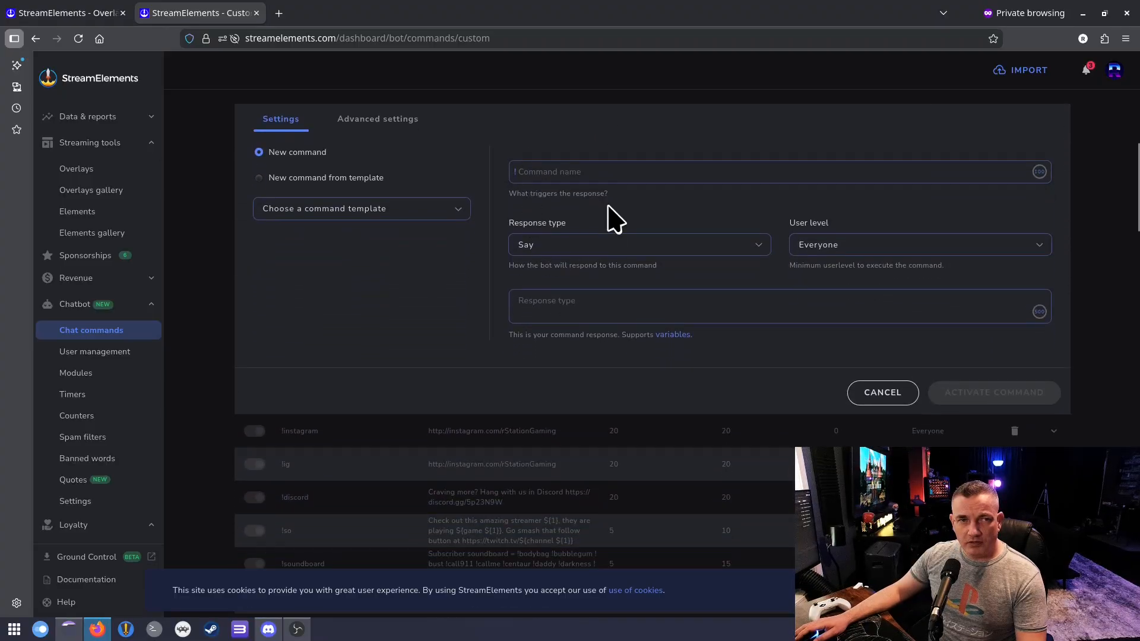
left_click(614, 172)
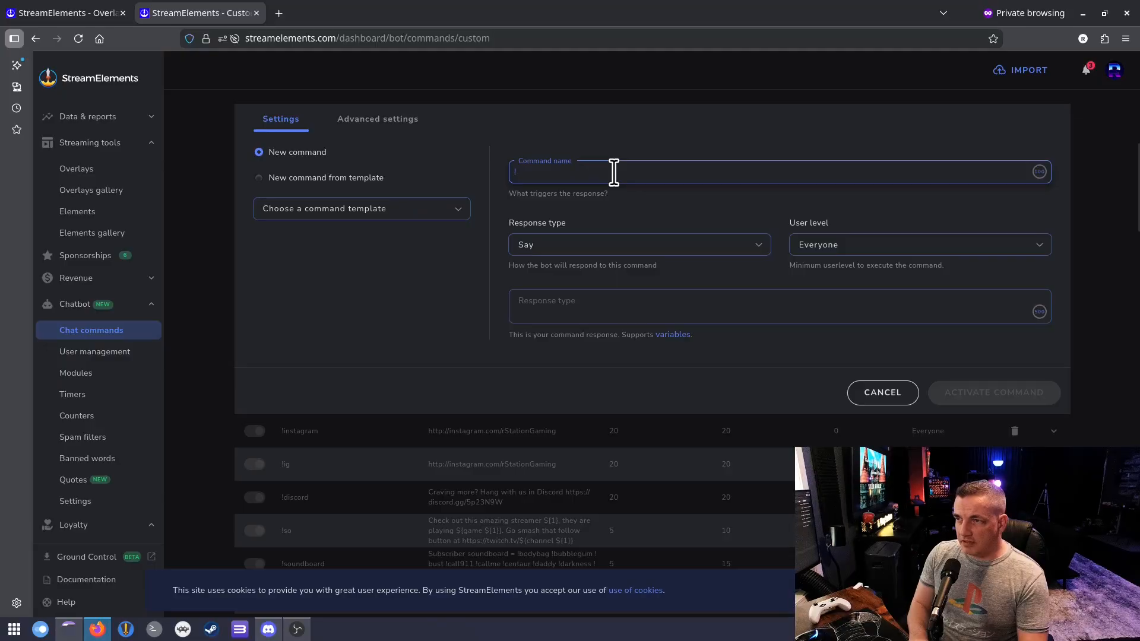
type("woo")
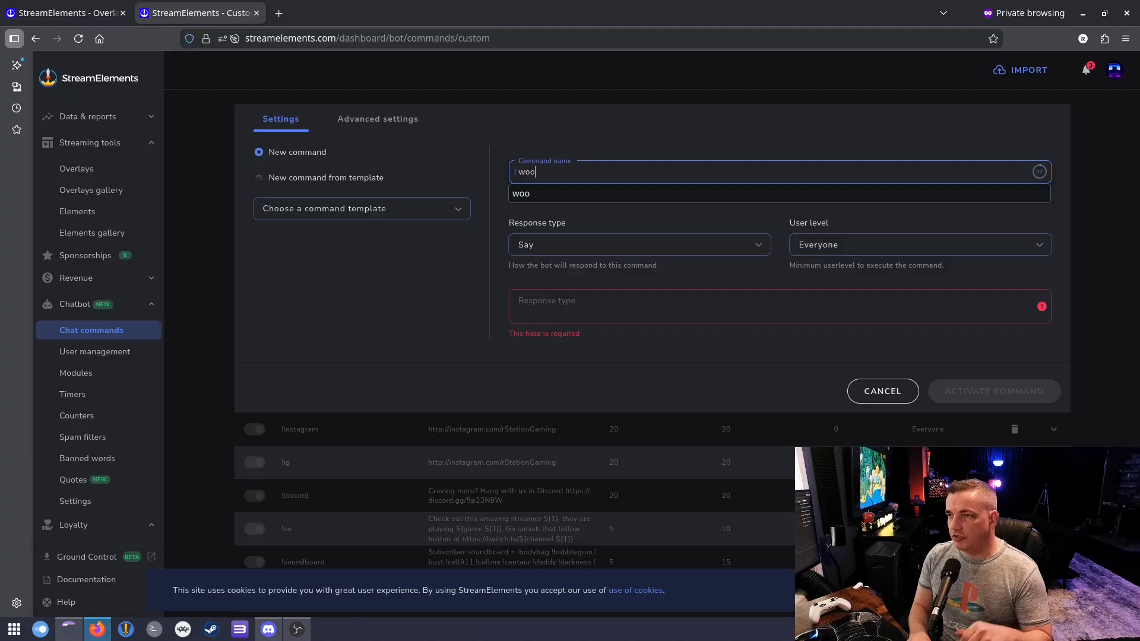
Set the minimum user level for the !woo command to VIP
left_click(828, 248)
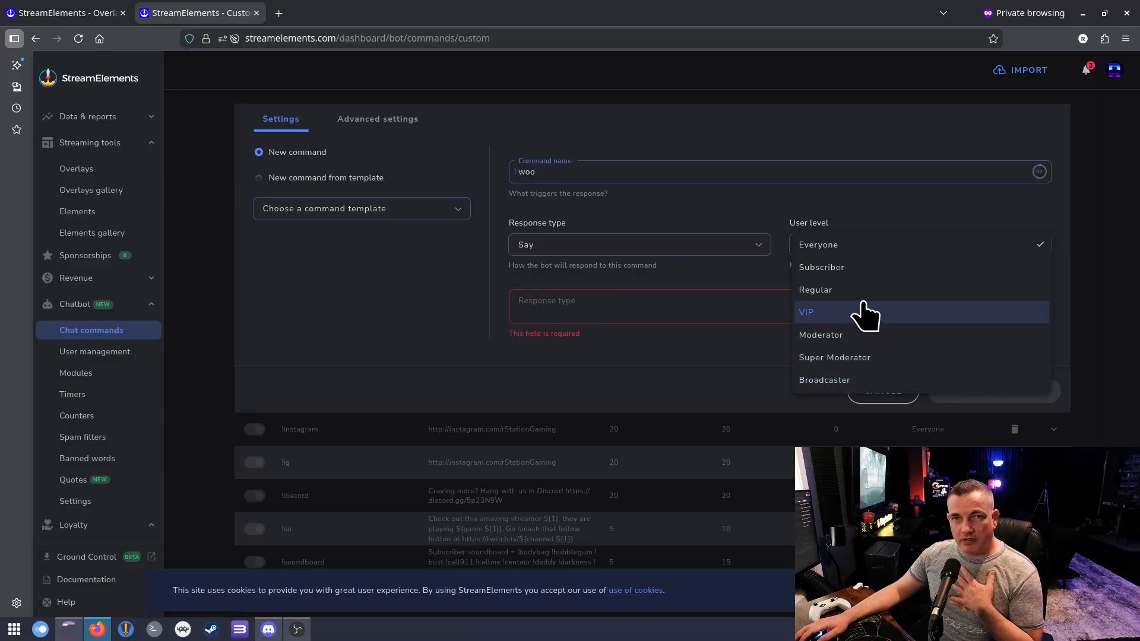
left_click(865, 313)
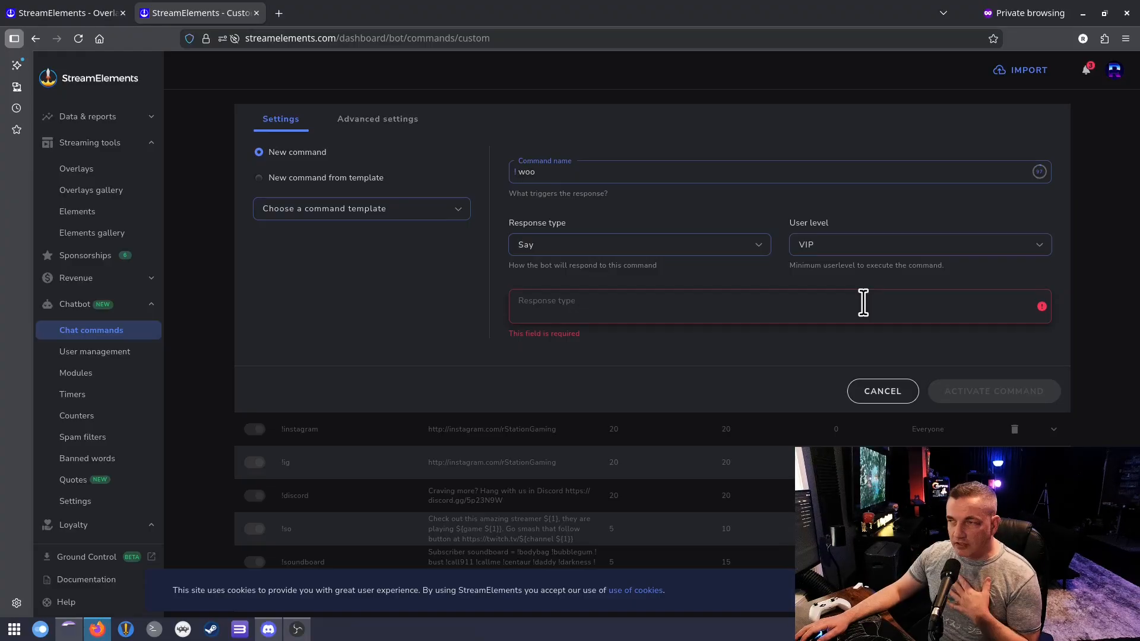
left_click(854, 244)
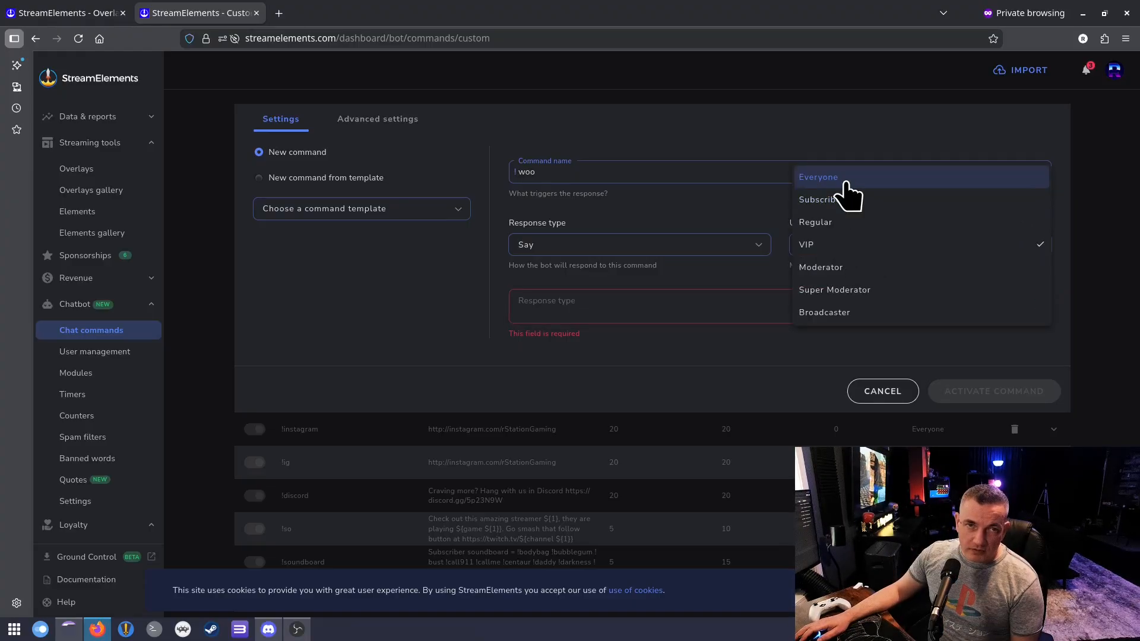
Enter ${redeem woo} as the command's response and activate the command
left_click(711, 303)
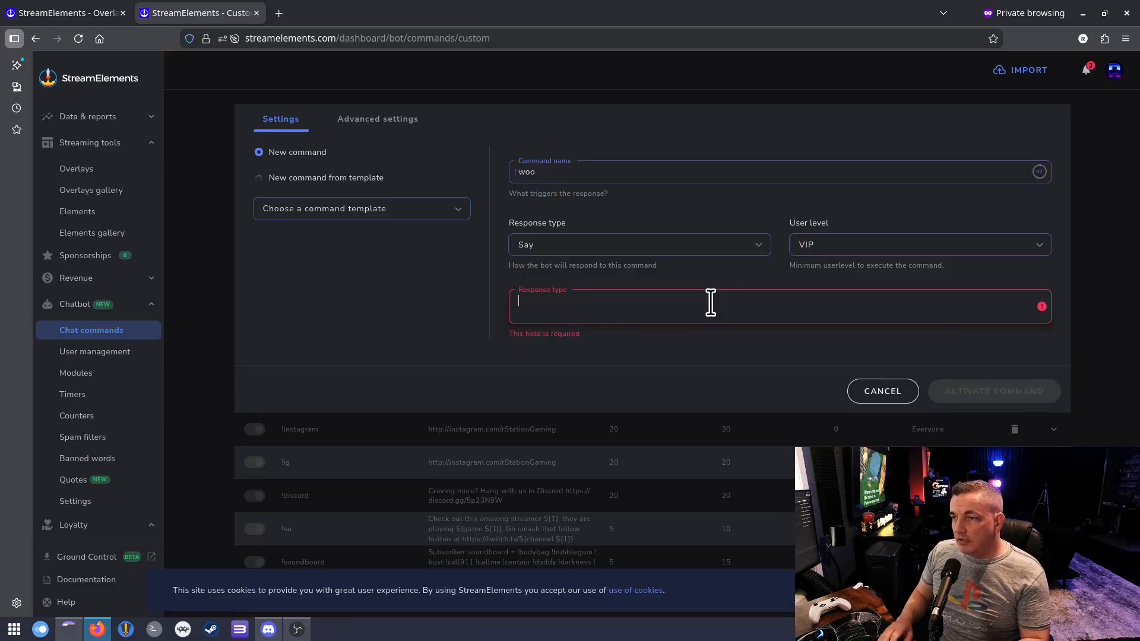
type("${redeem woo}")
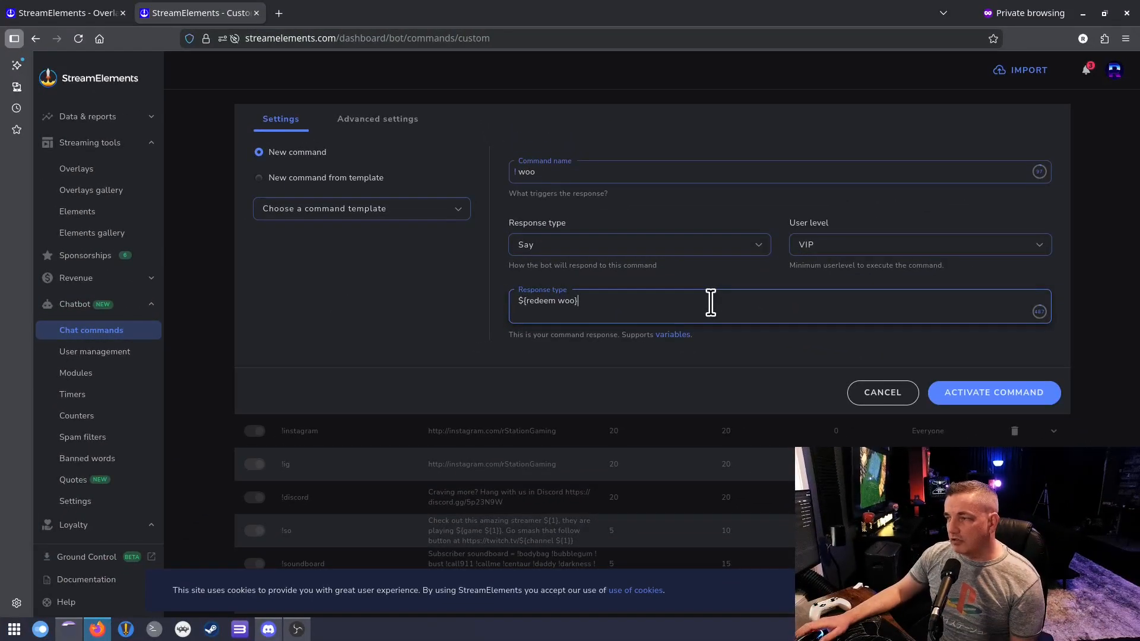
left_click(1012, 396)
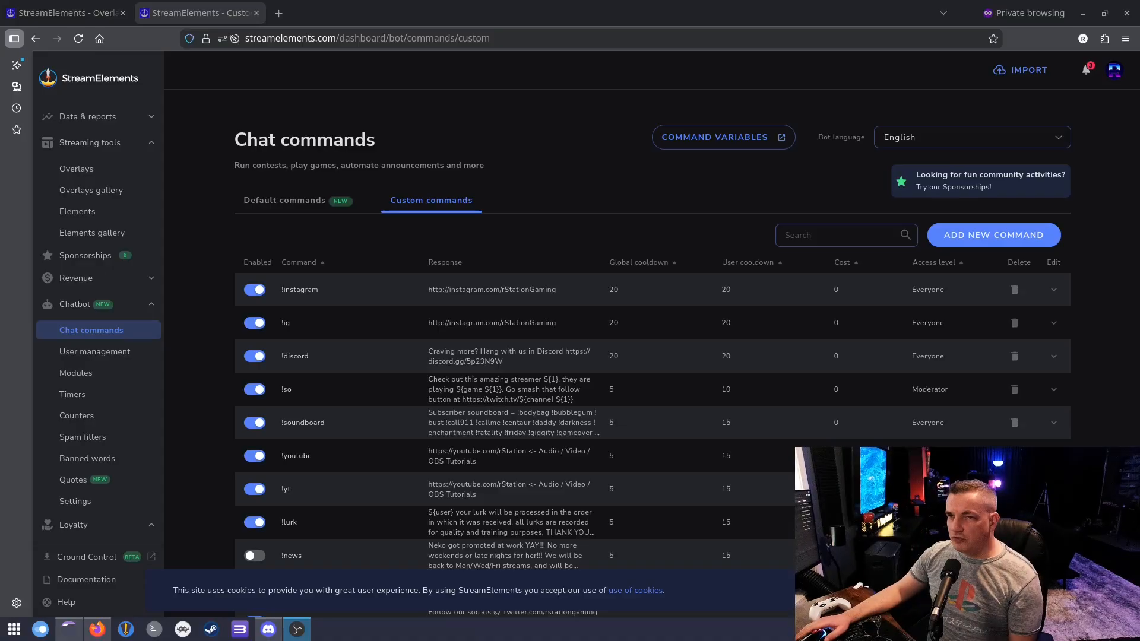
Copy the URL of the Soundboard overlay from the overlays list
left_click(89, 169)
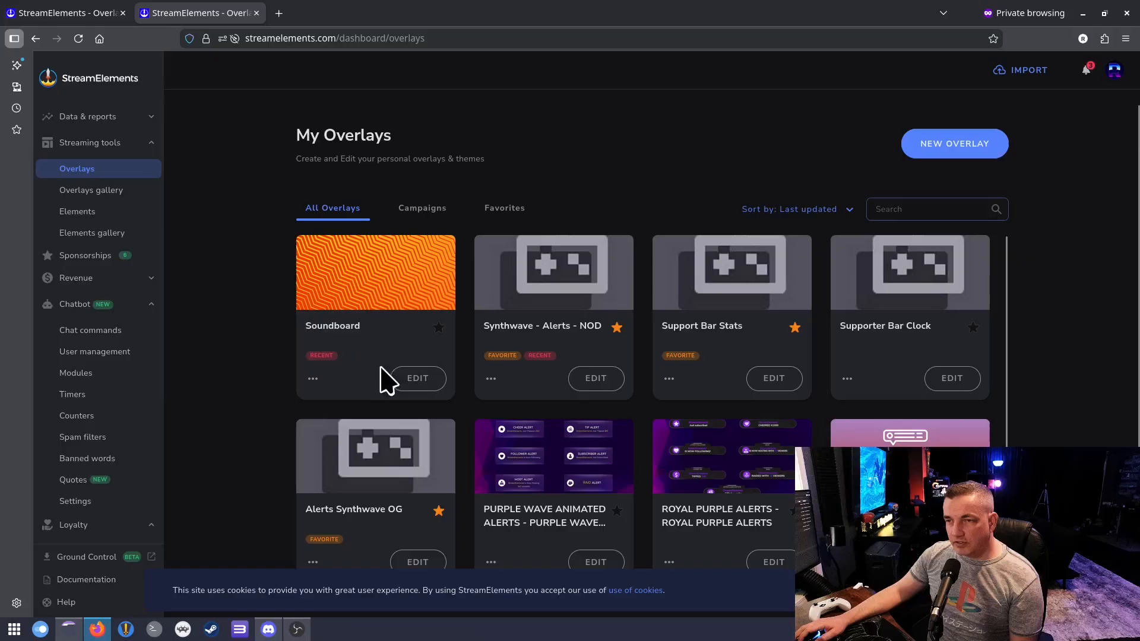
left_click(312, 378)
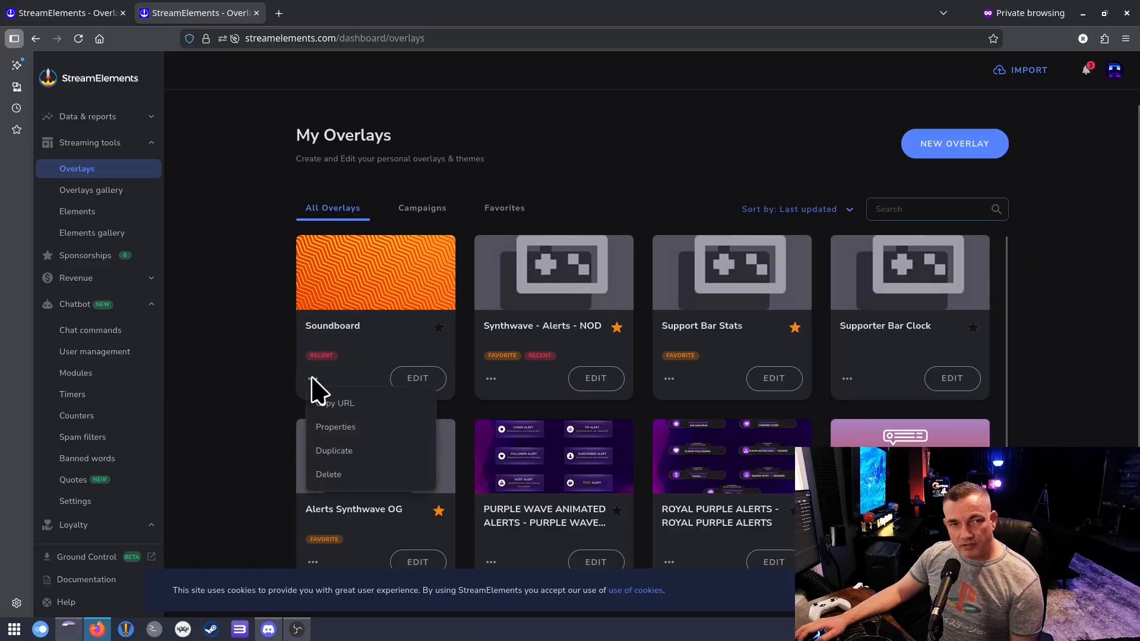
left_click(348, 405)
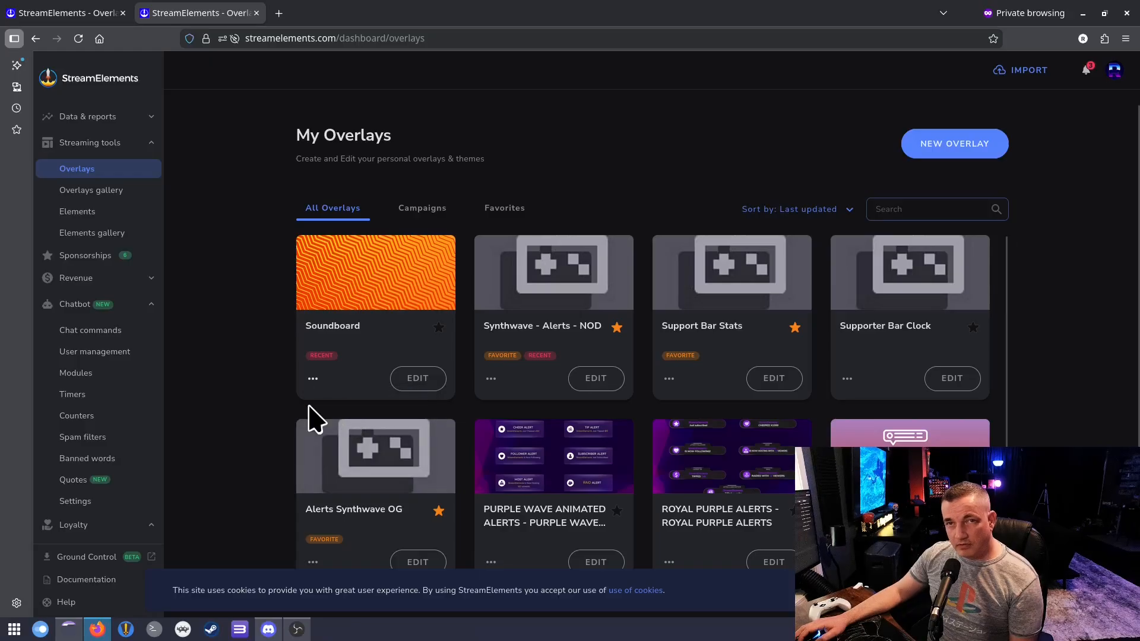
Switch to OBS, add a new browser source named Soundboard to the Gameplay Hydro scene and accept its properties
key("alt+Tab")
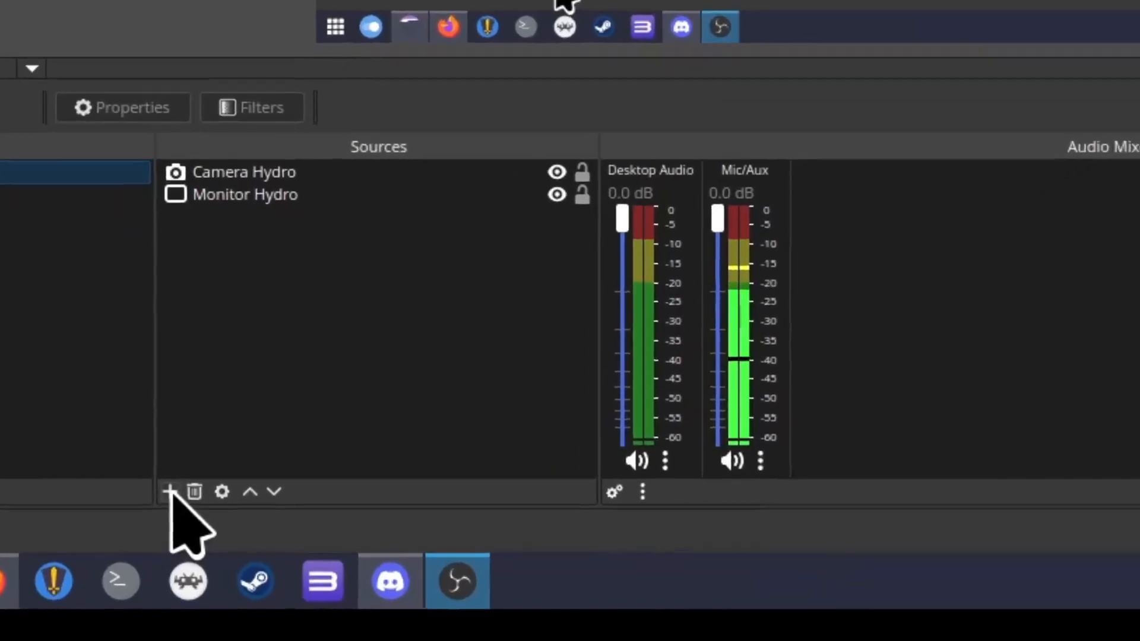
left_click(170, 492)
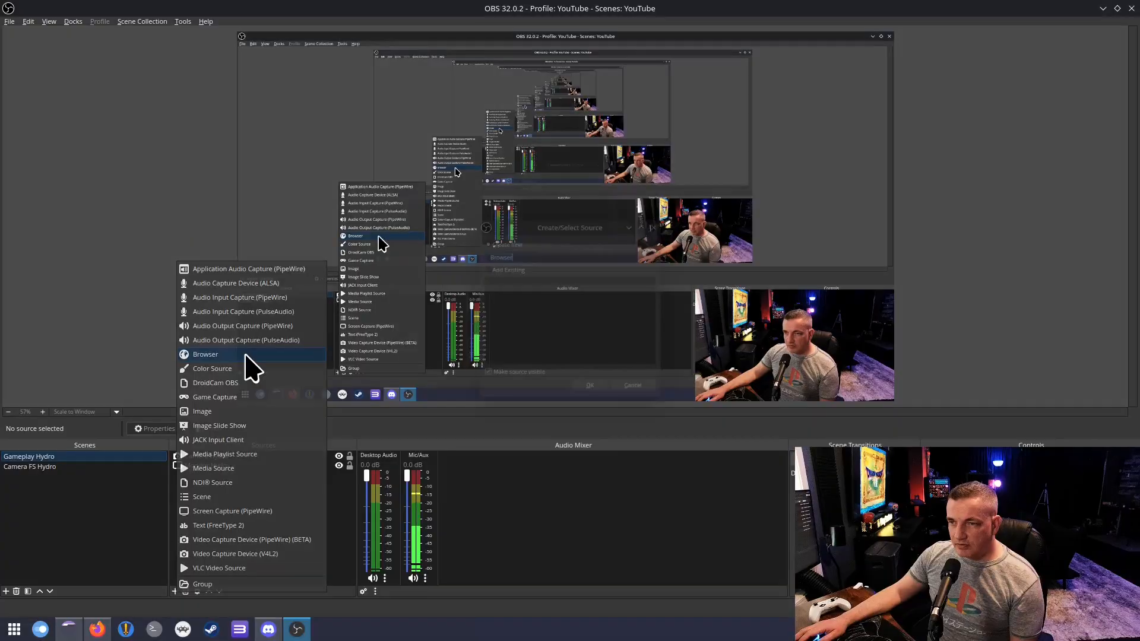
left_click(298, 341)
type("Soundboard")
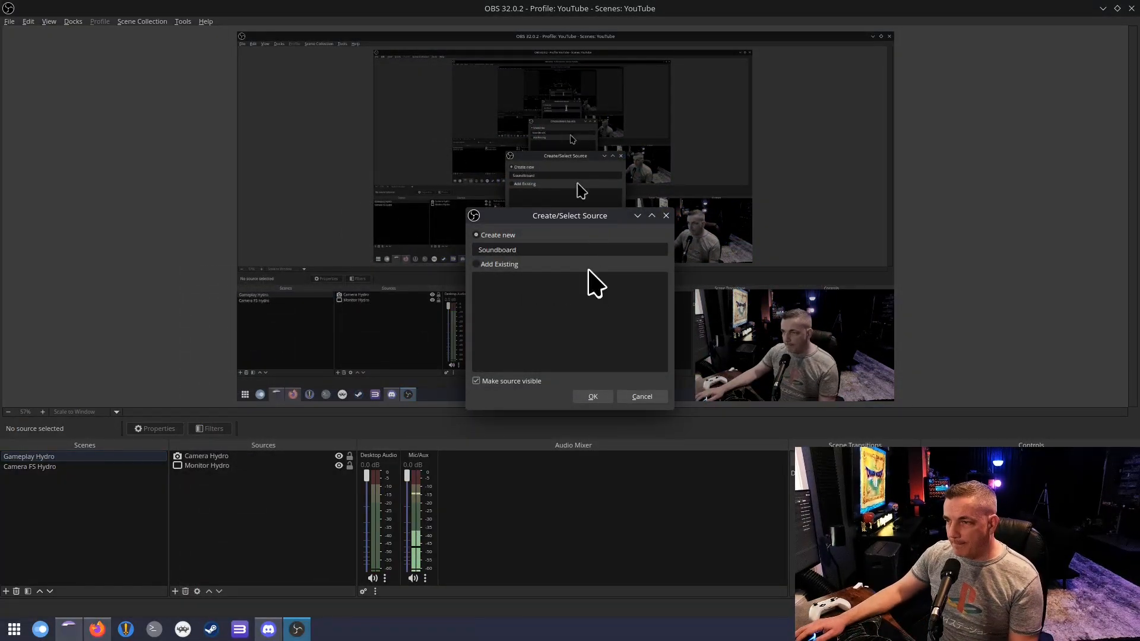
left_click(592, 396)
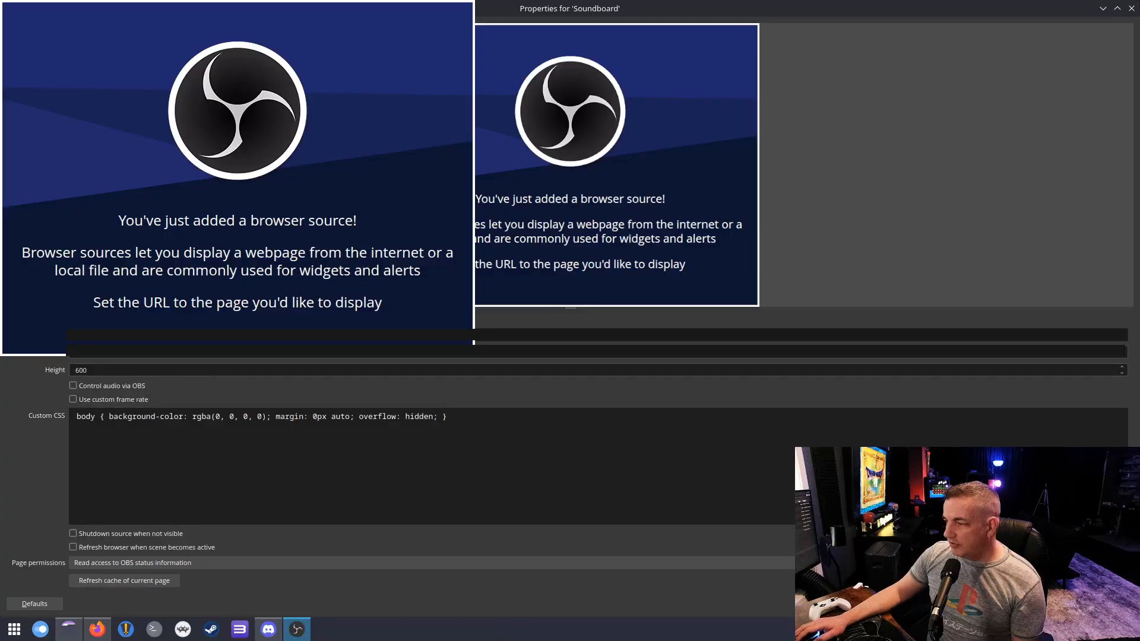
left_click(1045, 604)
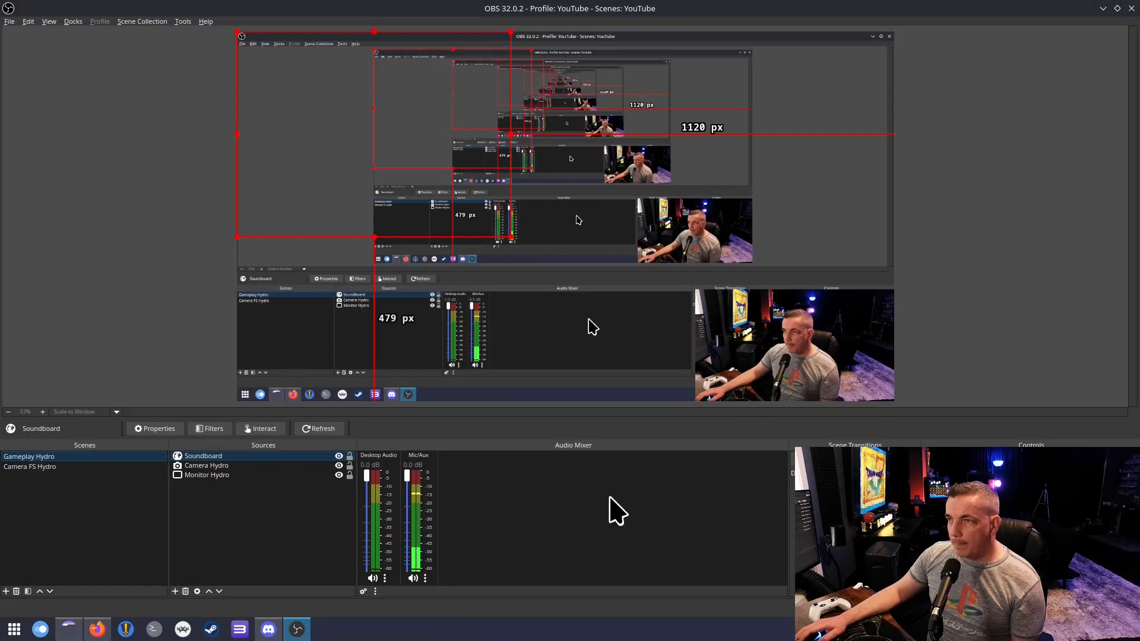
Switch to the Twitch popout chat in the browser and send the message !woo
left_click(983, 161)
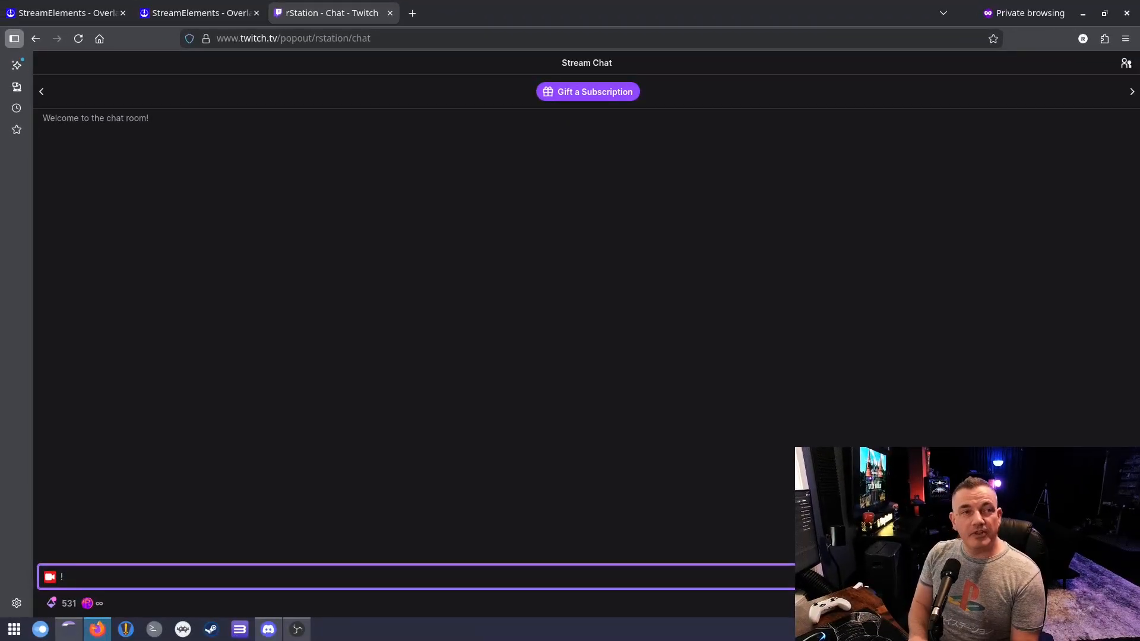
key("Return")
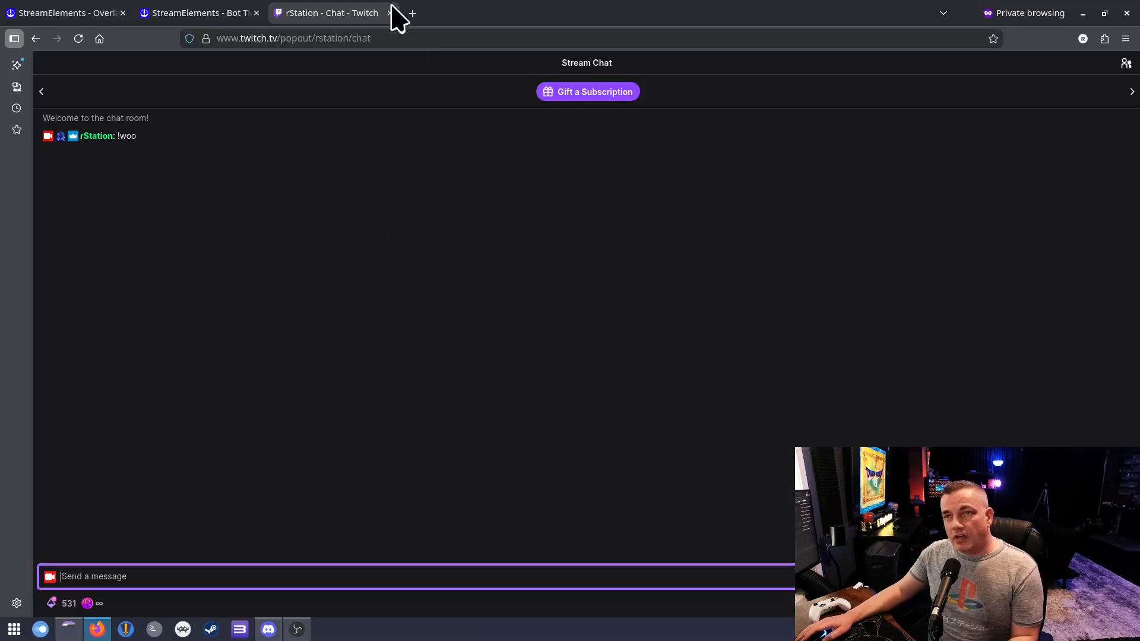
Return to StreamElements and add a new bot timer named Soundboard Spam
left_click(183, 13)
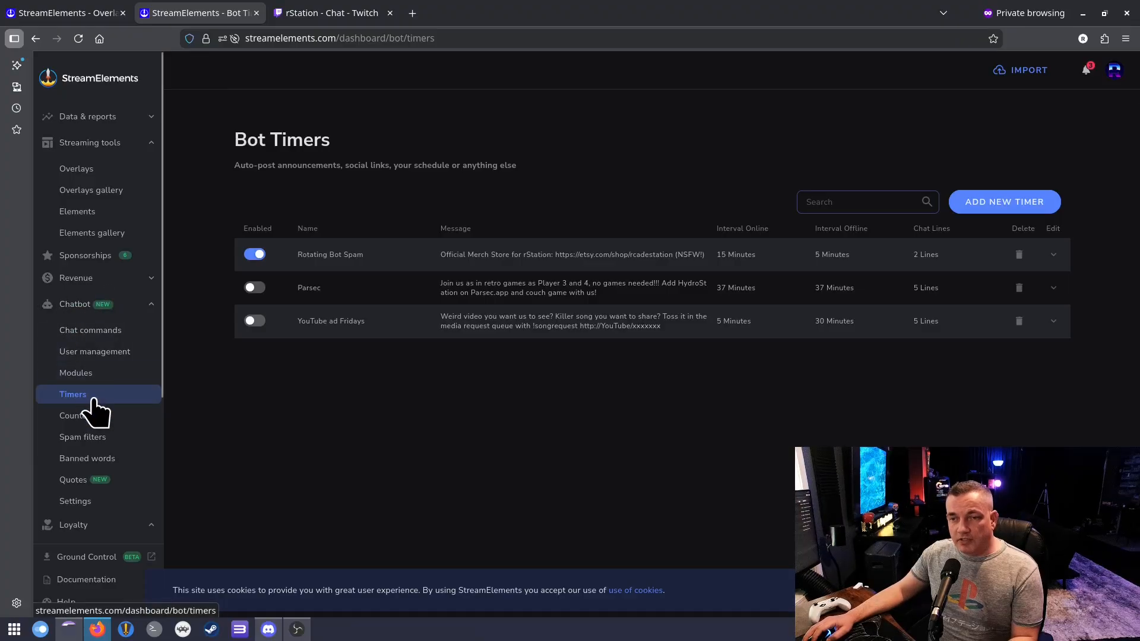
left_click(1016, 208)
left_click_drag(340, 312, 216, 308)
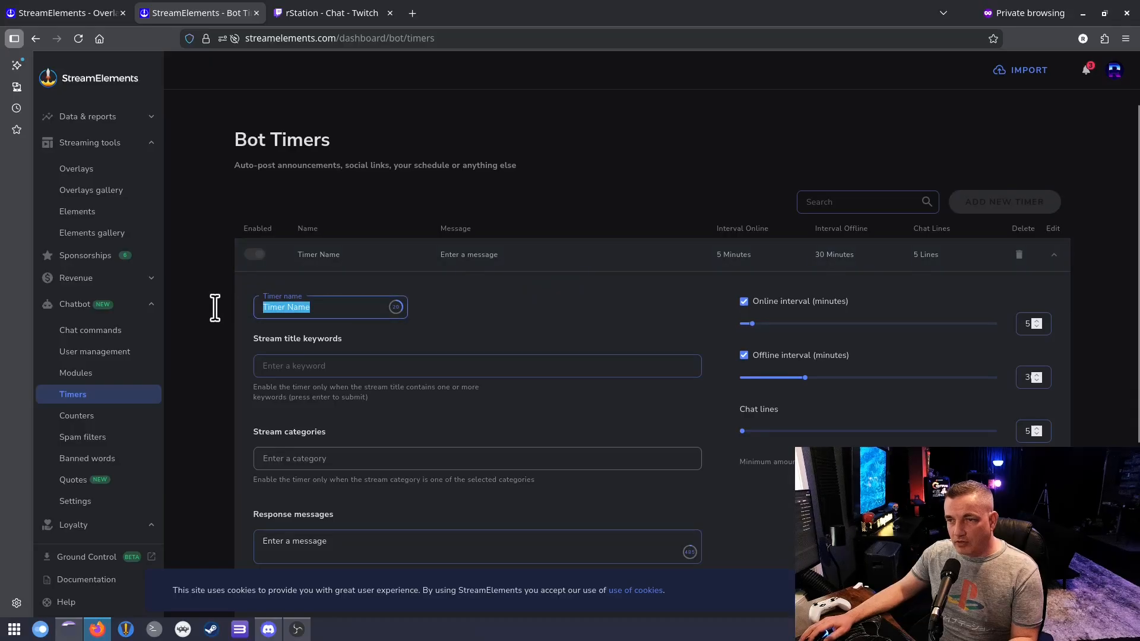
type("Soundboard Spam")
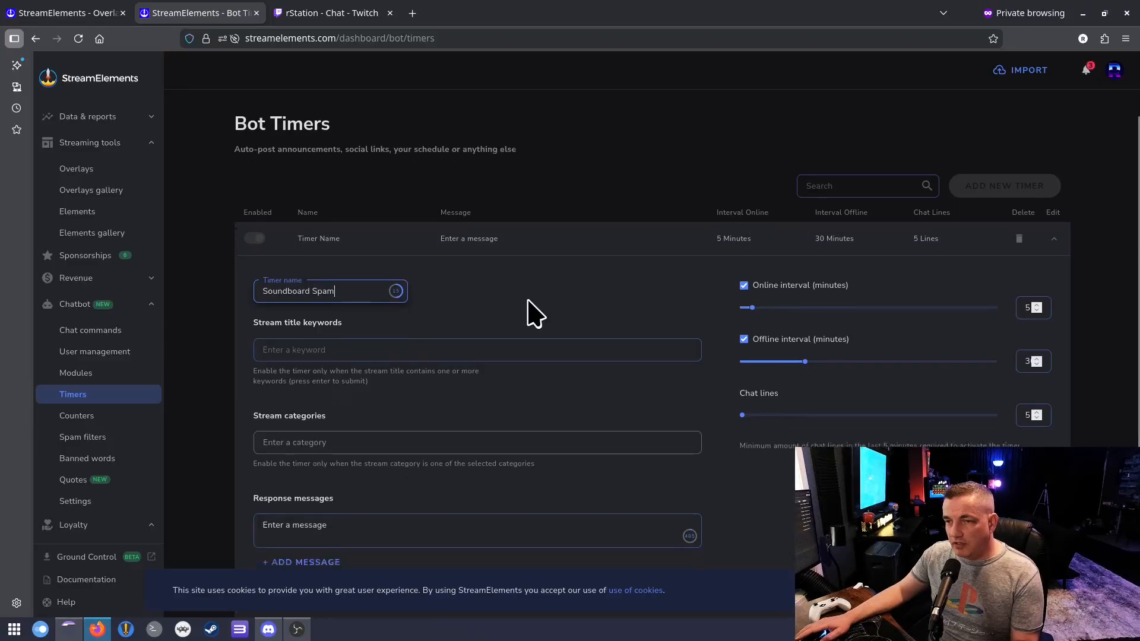
Replace the timer's default response message with the copied subscriber soundboard command list running from !bodybag to !yay
scroll(526, 311, "down", 3)
left_click(298, 166)
left_click(322, 255)
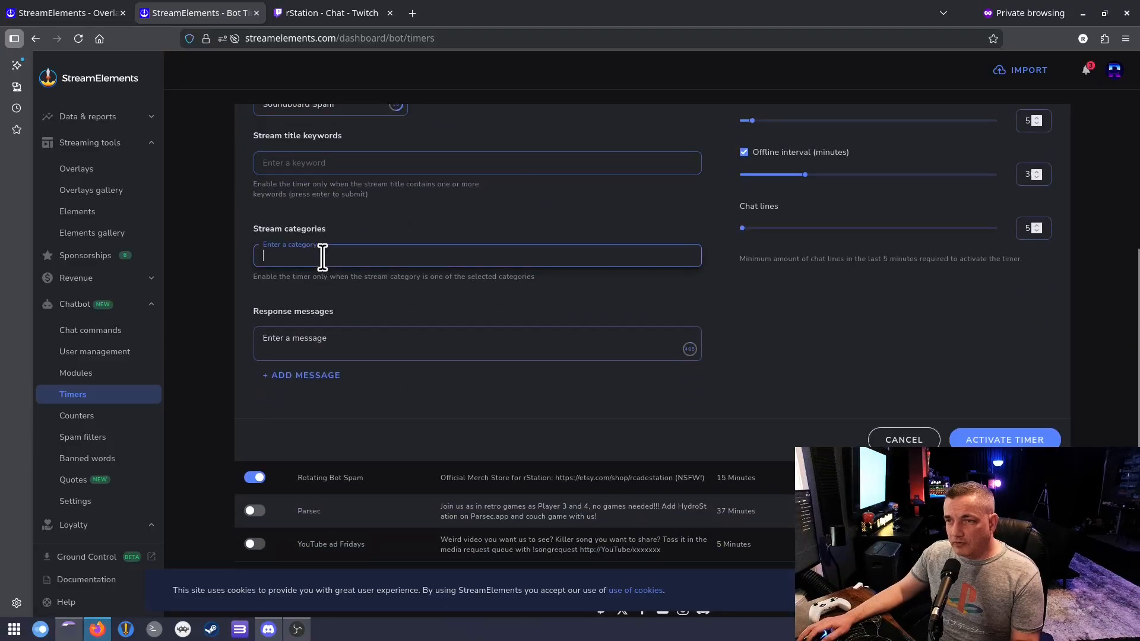
left_click(330, 343)
left_click_drag(451, 339, 194, 333)
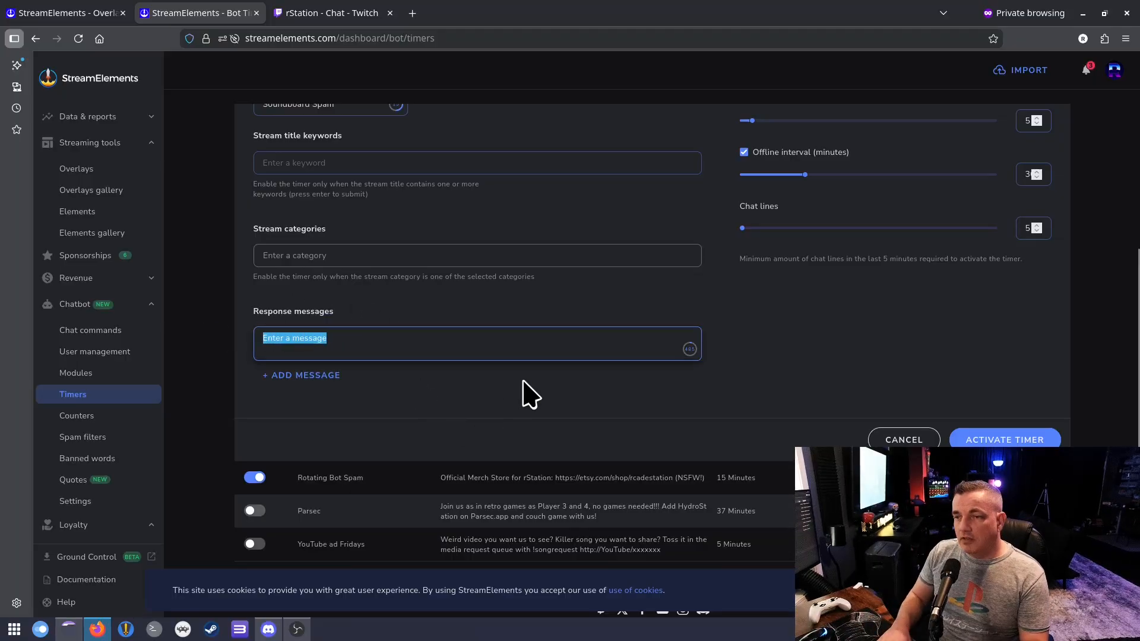
key("BackSpace")
key("ctrl+v")
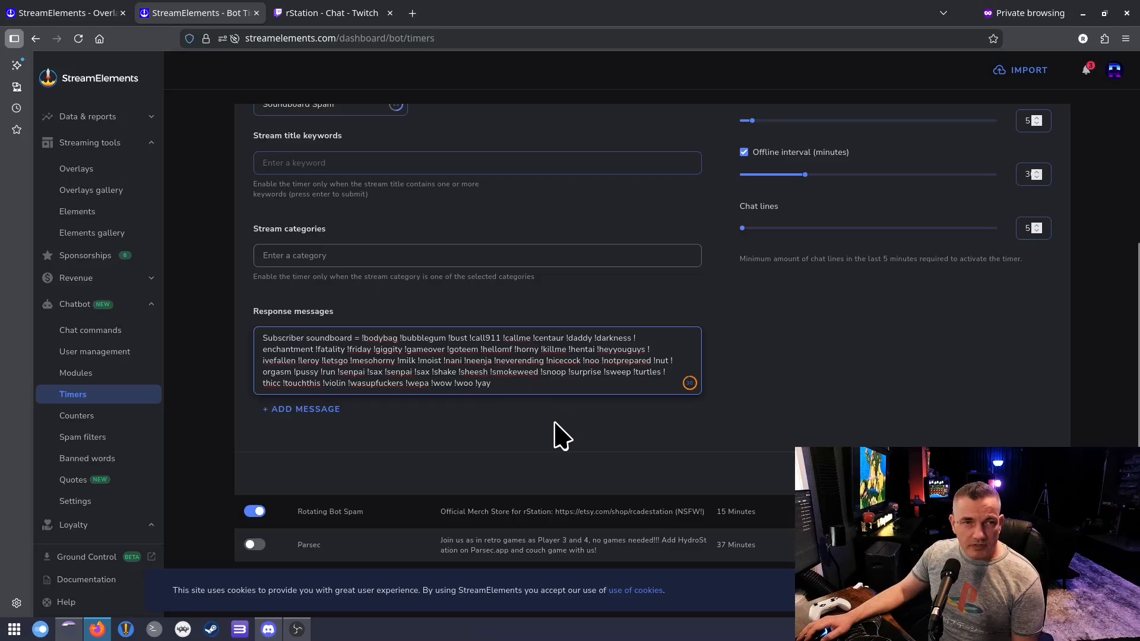
Set the timer's online interval to 30 minutes and disable its offline interval
scroll(618, 419, "up", 3)
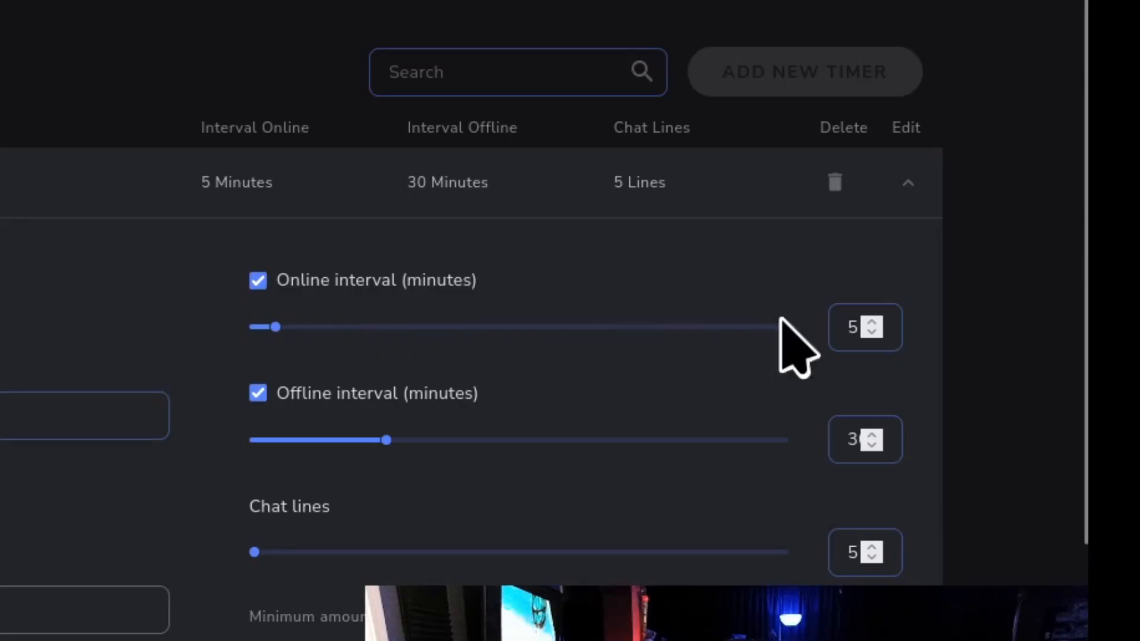
double_click(852, 328)
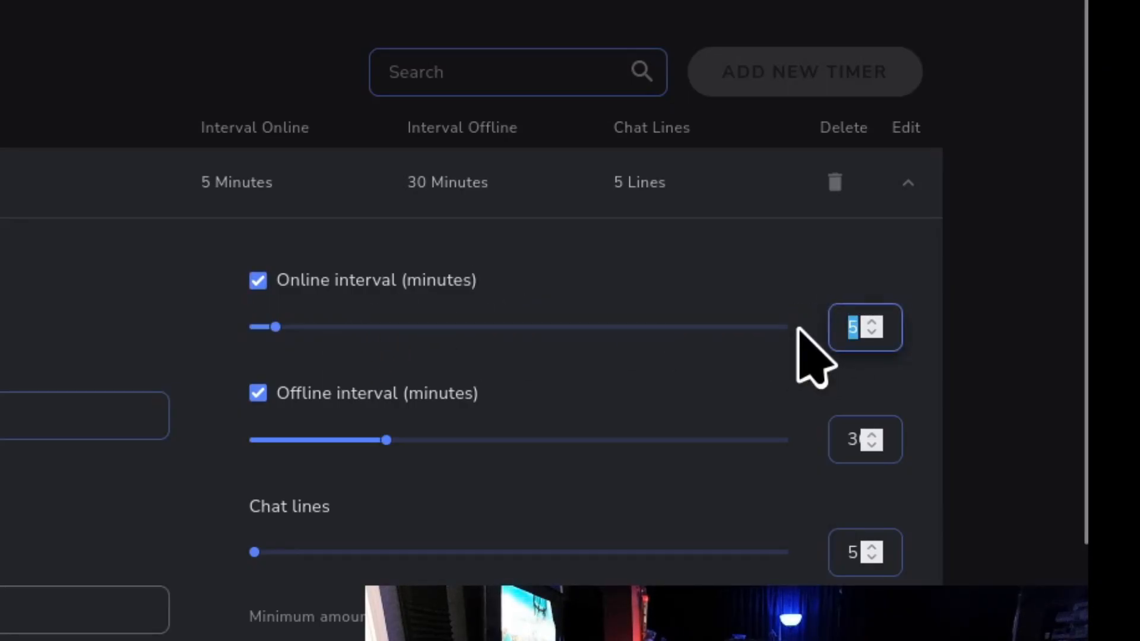
type("30")
key("BackSpace")
key("BackSpace")
type("30")
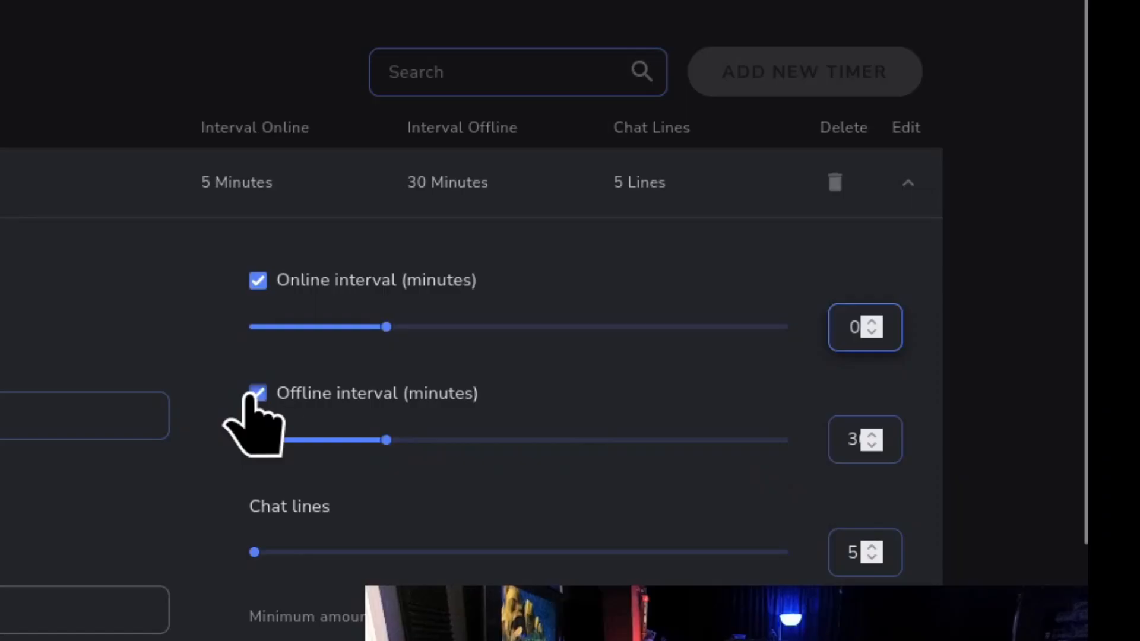
left_click(257, 394)
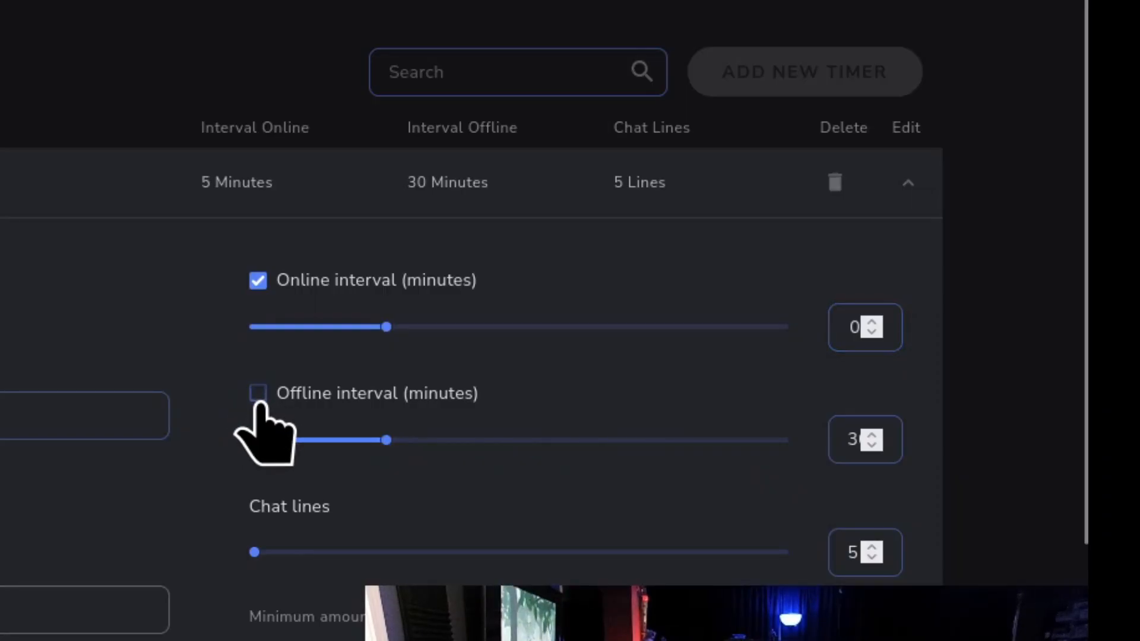
Change the minimum number of chat lines required to activate the timer
scroll(313, 233, "down", 5)
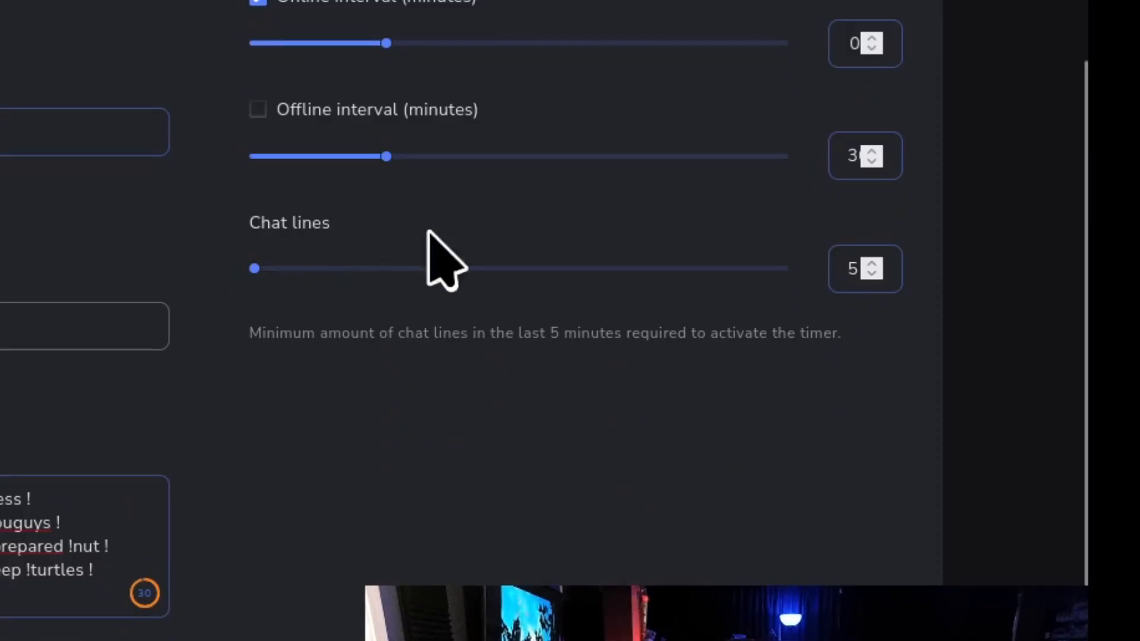
left_click(857, 259)
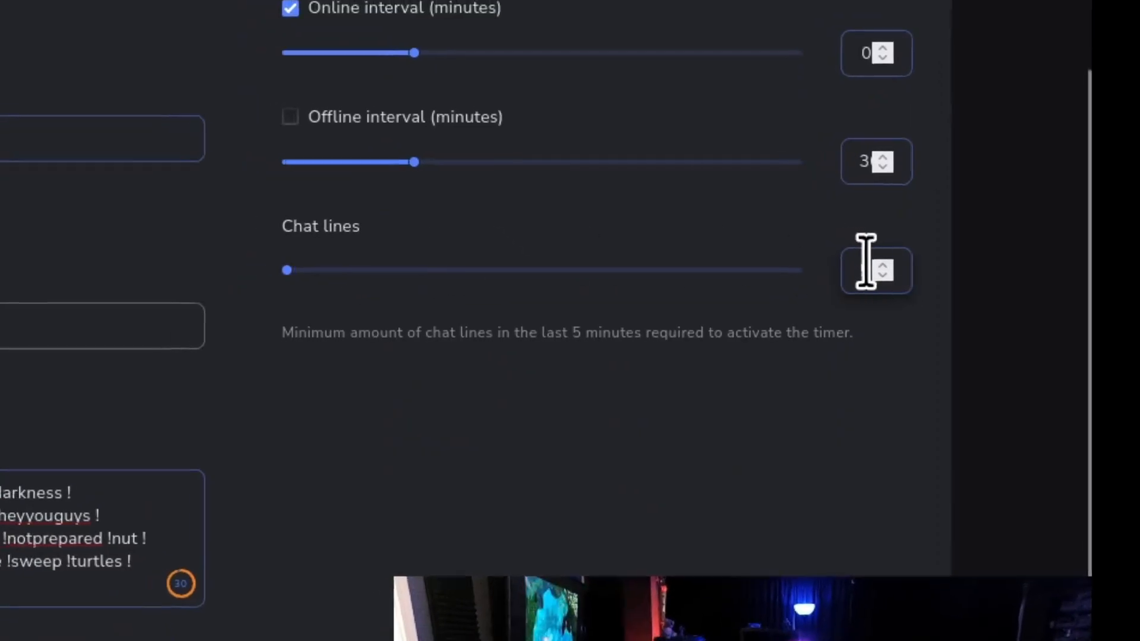
left_click_drag(857, 261, 773, 256)
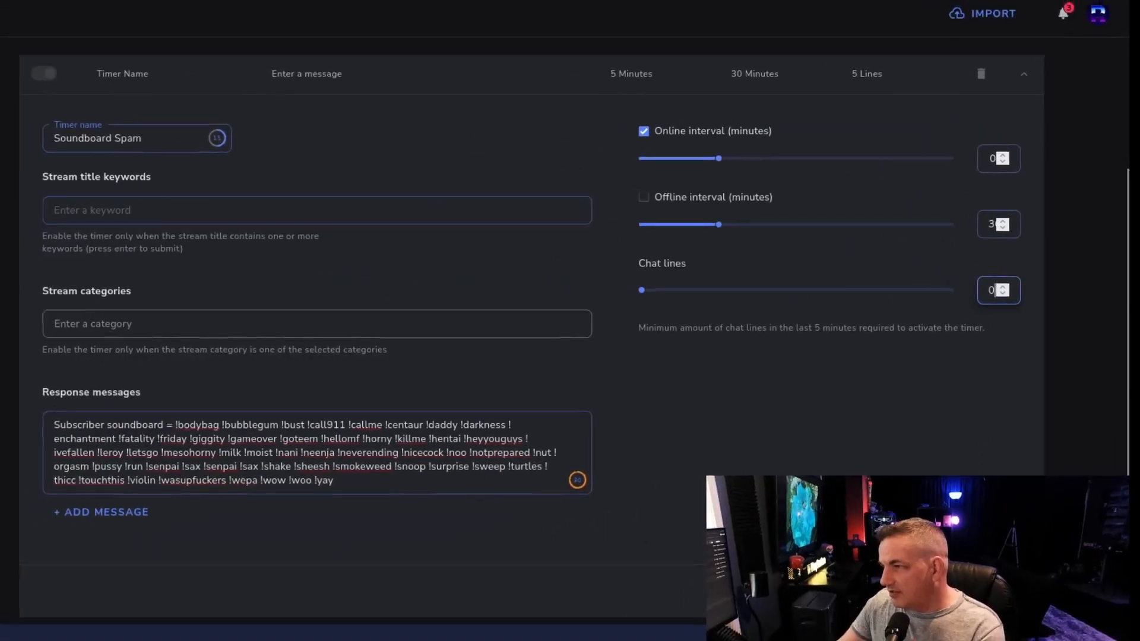